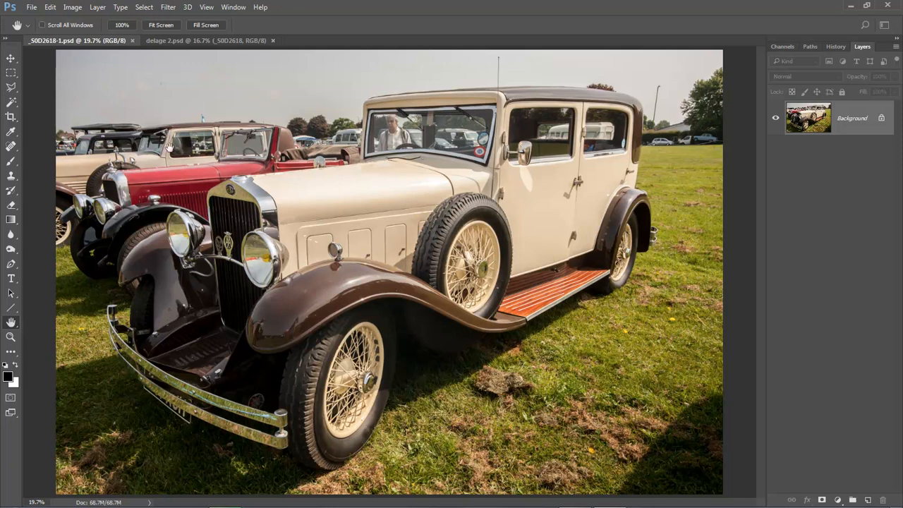
Step: Switch to the delage 2.psd cut-out and close the _S0D2618-1.psd photo
{"action": "left_click", "coordinate": [169, 41]}
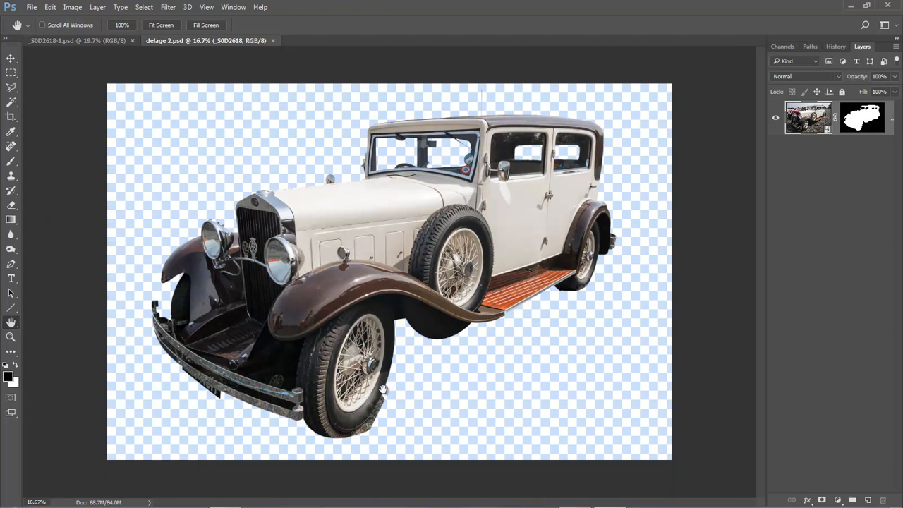
{"action": "left_click", "coordinate": [132, 39]}
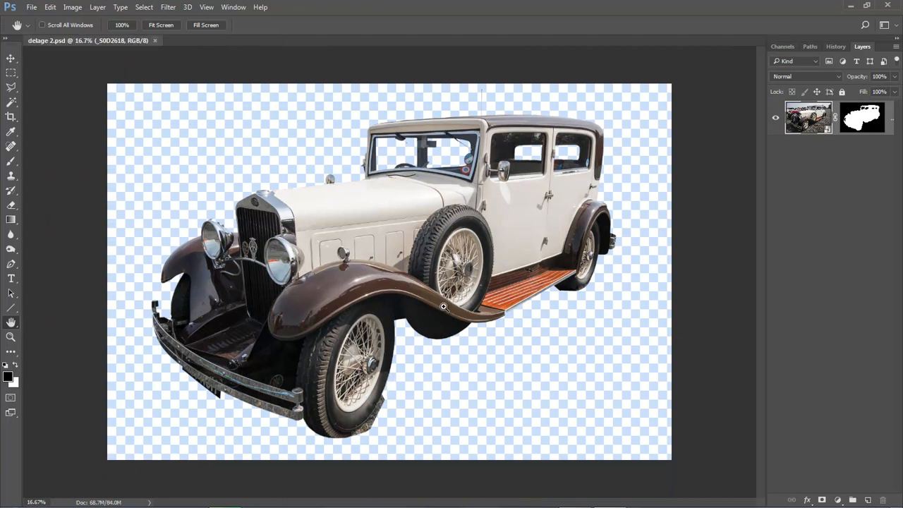
{"action": "scroll", "coordinate": [443, 306], "scroll_direction": "up", "scroll_amount": 2}
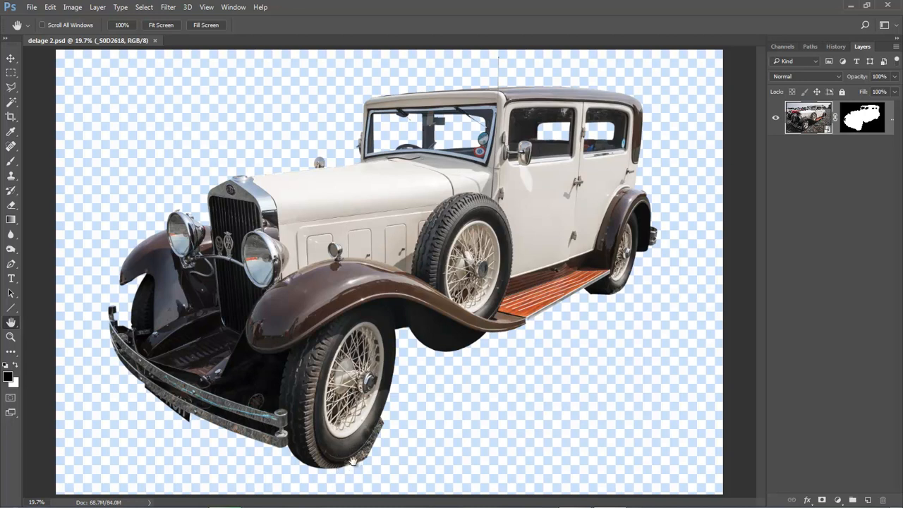
Step: Draw an elliptical marquee selection over the car's front wheel and move it roughly into place on the tyre
{"action": "left_click_drag", "start_coordinate": [278, 287], "coordinate": [413, 487]}
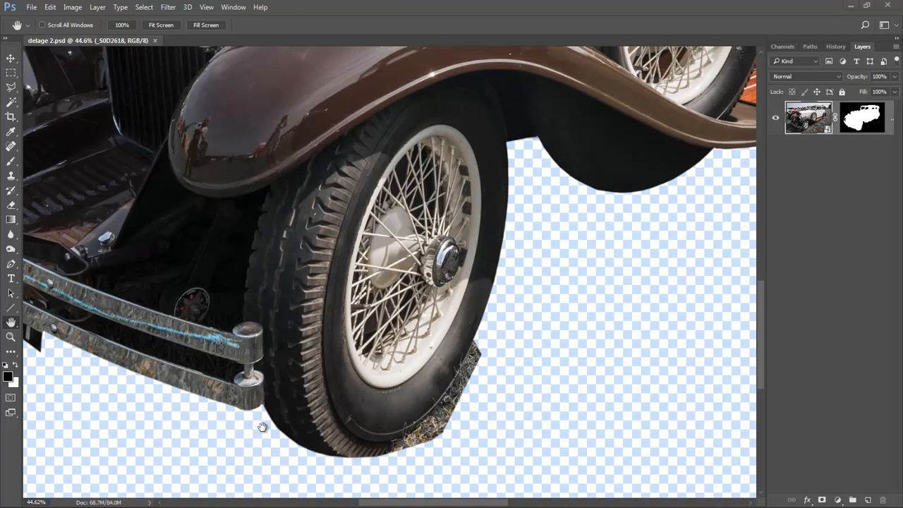
{"action": "left_click", "coordinate": [16, 78]}
{"action": "left_click_drag", "start_coordinate": [16, 79], "coordinate": [39, 83]}
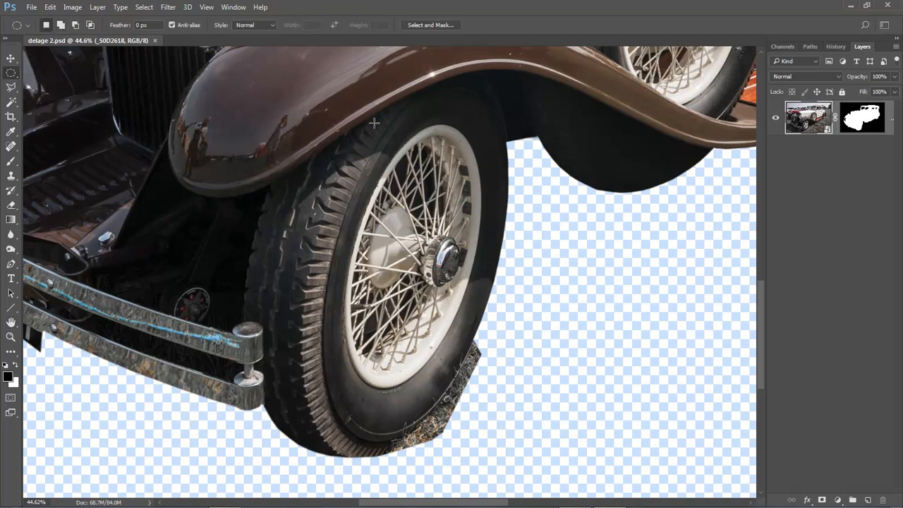
{"action": "left_click_drag", "start_coordinate": [378, 122], "coordinate": [597, 484]}
{"action": "left_click_drag", "start_coordinate": [499, 295], "coordinate": [404, 264]}
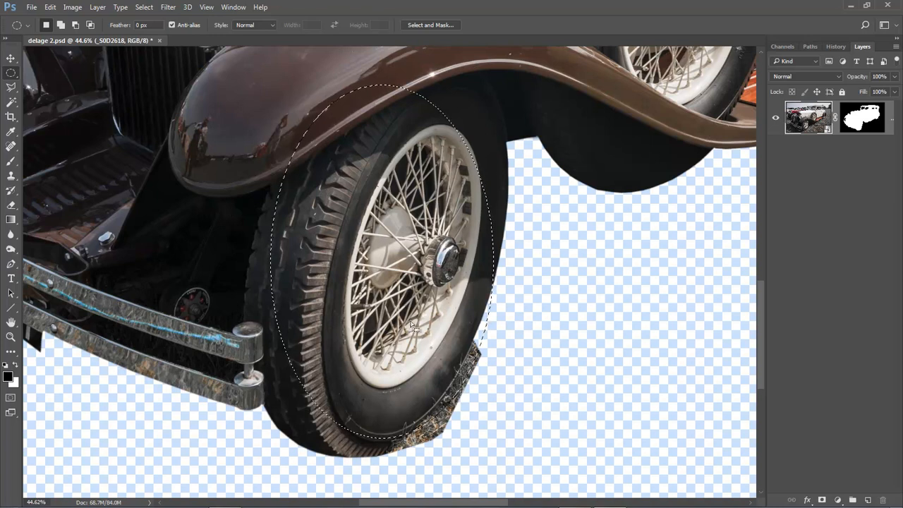
Step: Start transforming the elliptical selection, rotating it to about 12.9° and stretching its height to about 118.7% to span the tyre
{"action": "left_click", "coordinate": [145, 8]}
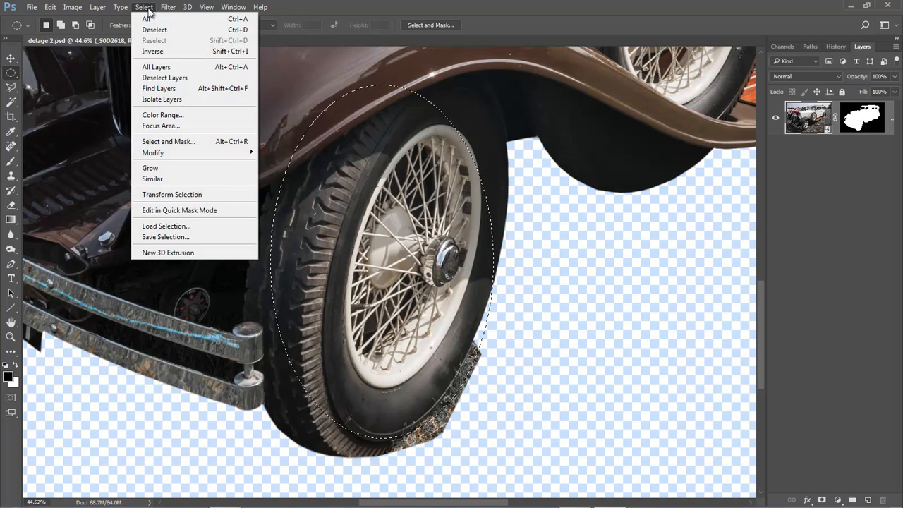
{"action": "left_click", "coordinate": [154, 198]}
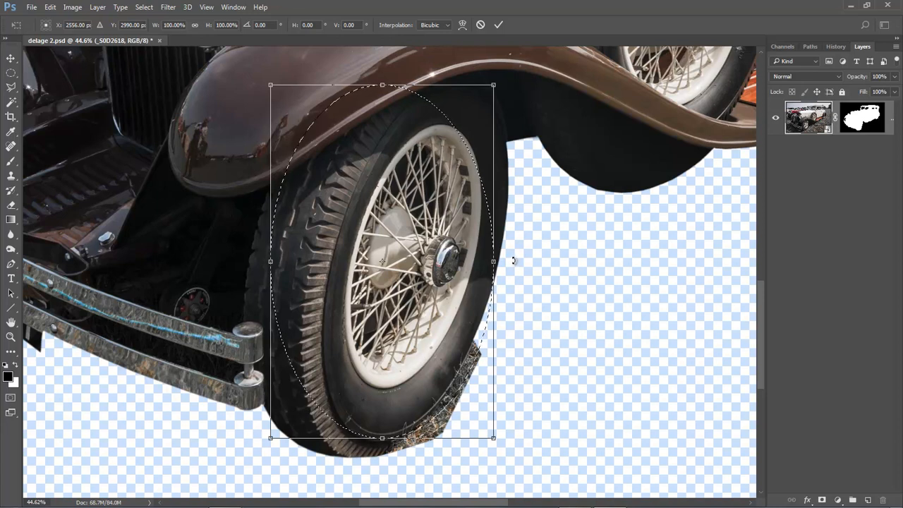
{"action": "left_click_drag", "start_coordinate": [515, 259], "coordinate": [505, 282]}
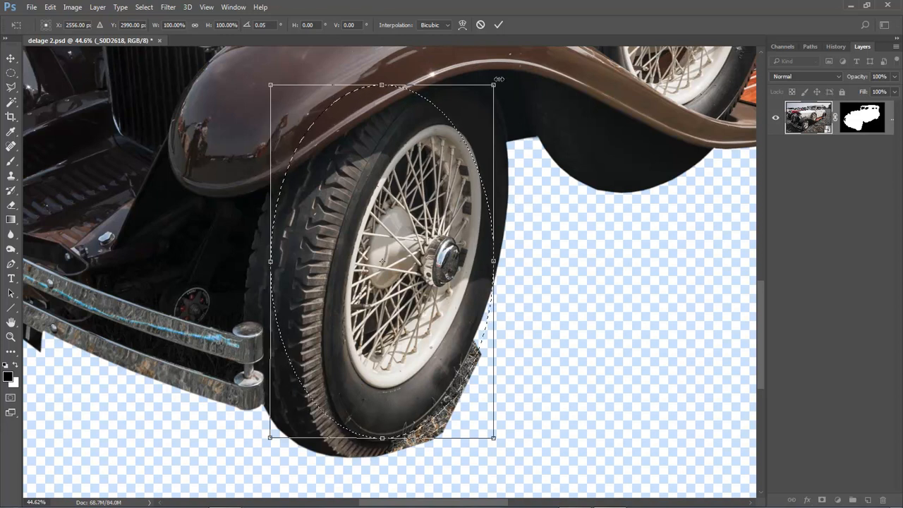
{"action": "left_click_drag", "start_coordinate": [499, 77], "coordinate": [552, 105]}
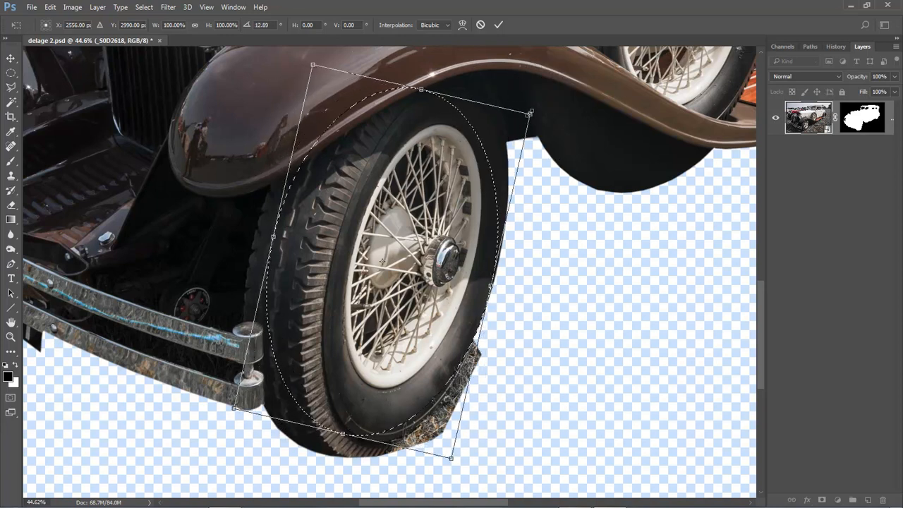
{"action": "left_click_drag", "start_coordinate": [426, 93], "coordinate": [429, 51]}
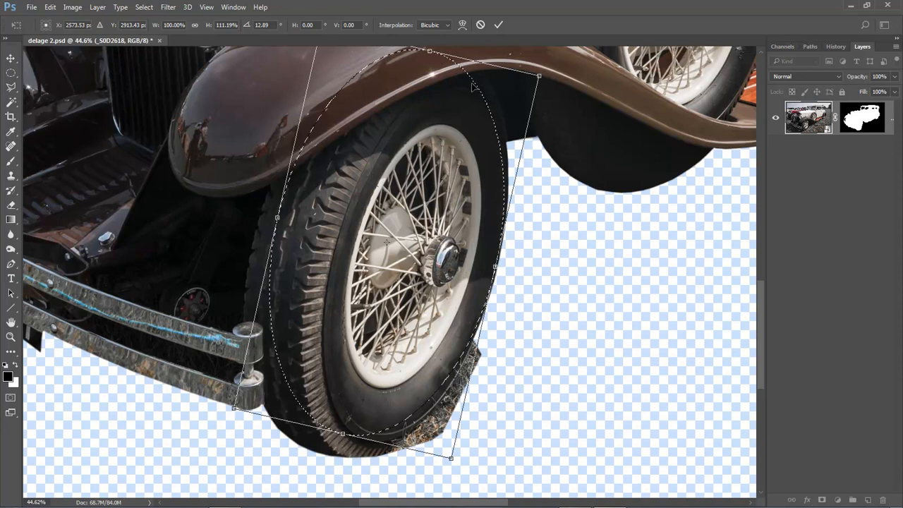
{"action": "left_click_drag", "start_coordinate": [531, 73], "coordinate": [532, 74]}
{"action": "left_click_drag", "start_coordinate": [343, 434], "coordinate": [335, 458]}
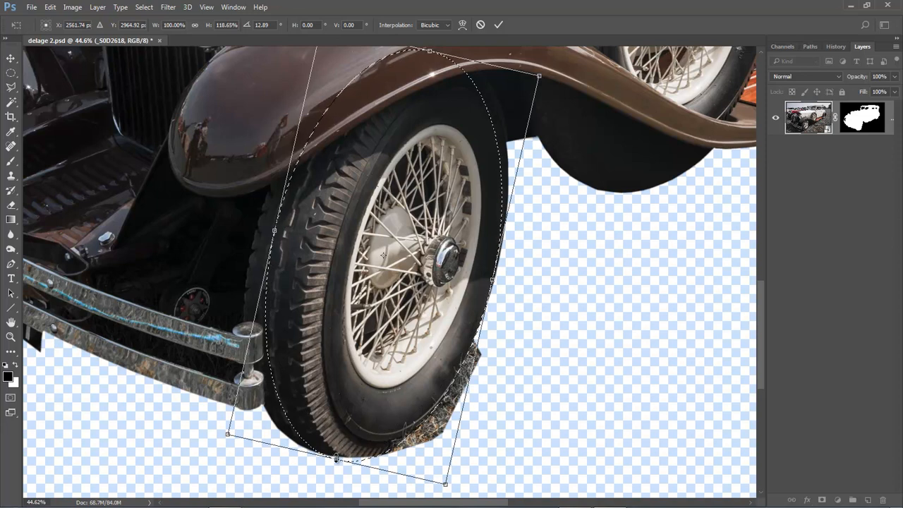
Step: Narrow the selection to about 85.8% width, adjust its height to about 115.1% and rotate it to about 16.3° to follow the tyre
{"action": "left_click_drag", "start_coordinate": [274, 232], "coordinate": [312, 239]}
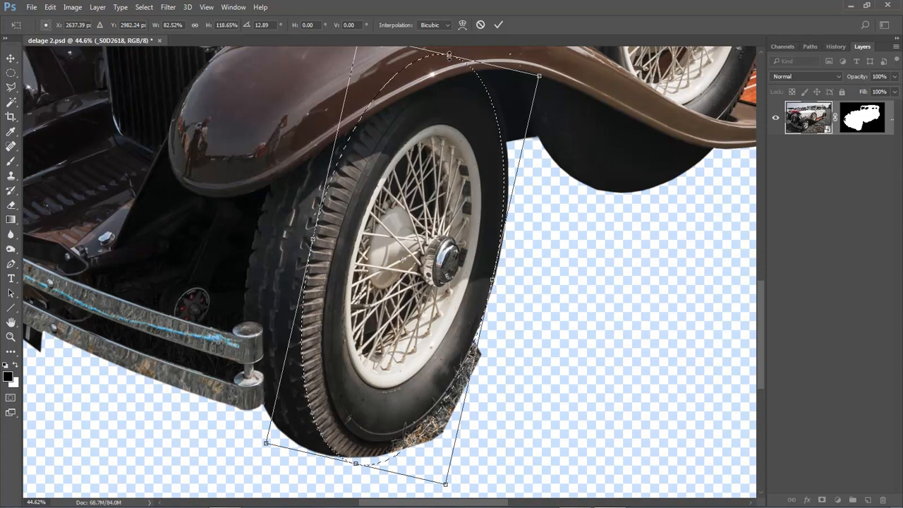
{"action": "left_click_drag", "start_coordinate": [448, 55], "coordinate": [446, 72]}
{"action": "left_click_drag", "start_coordinate": [491, 288], "coordinate": [495, 289]}
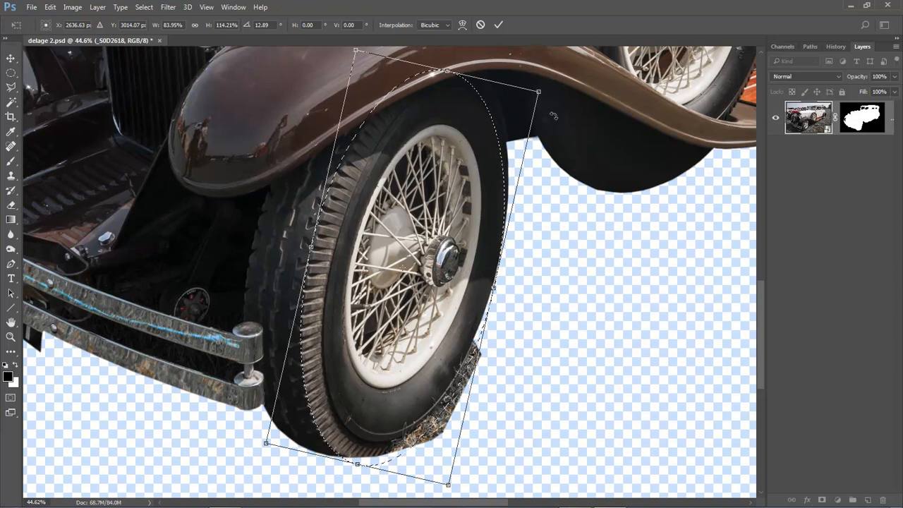
{"action": "left_click_drag", "start_coordinate": [553, 89], "coordinate": [565, 101]}
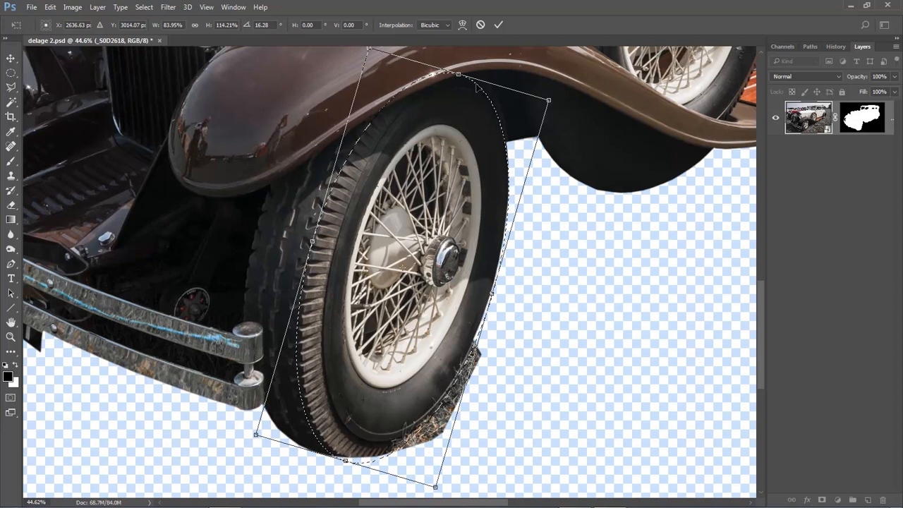
{"action": "left_click_drag", "start_coordinate": [551, 100], "coordinate": [555, 99]}
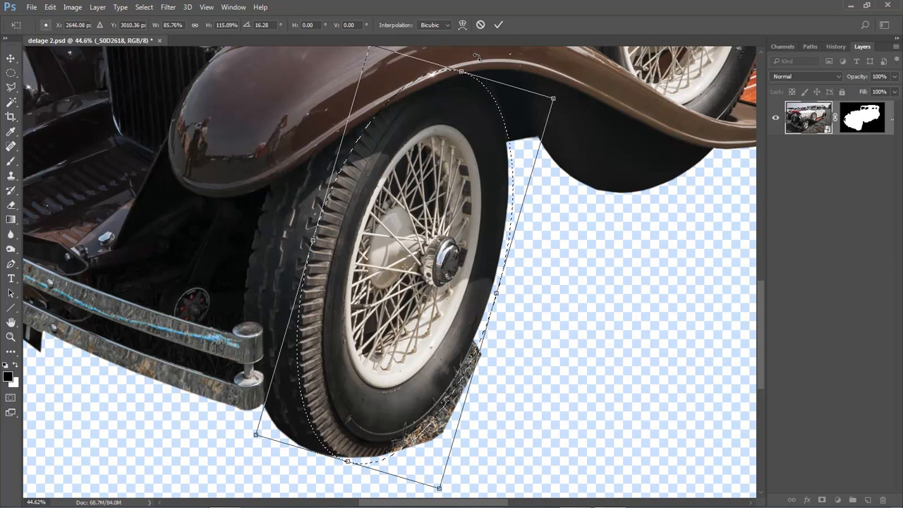
Step: Fine-tune the selection's fit to the tyre edge at about 84.1% width, 114.3% height and 16.2° rotation
{"action": "left_click_drag", "start_coordinate": [475, 55], "coordinate": [466, 62]}
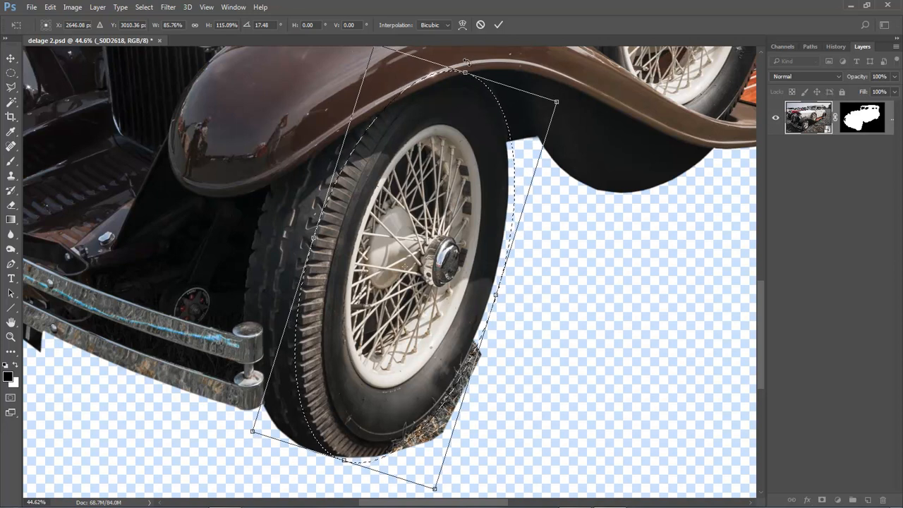
{"action": "left_click_drag", "start_coordinate": [344, 459], "coordinate": [343, 458]}
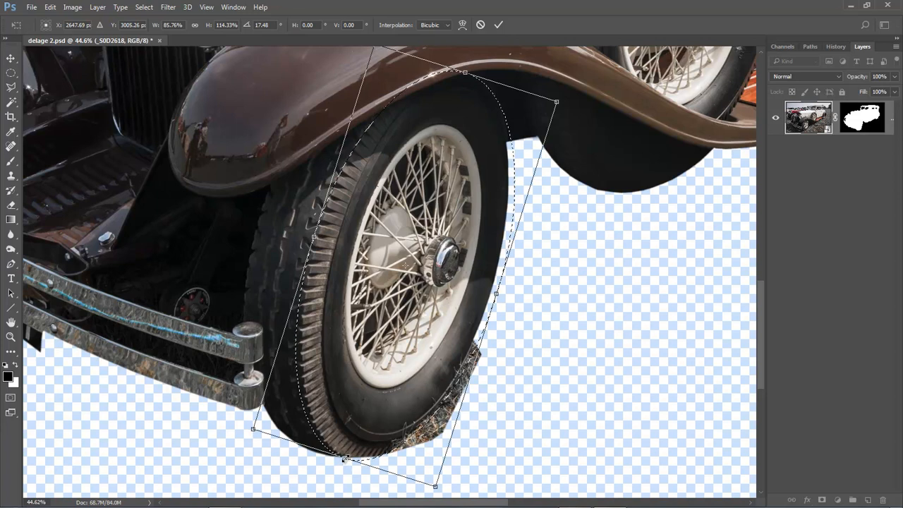
{"action": "left_click_drag", "start_coordinate": [344, 458], "coordinate": [344, 459]}
{"action": "left_click_drag", "start_coordinate": [568, 97], "coordinate": [563, 95]}
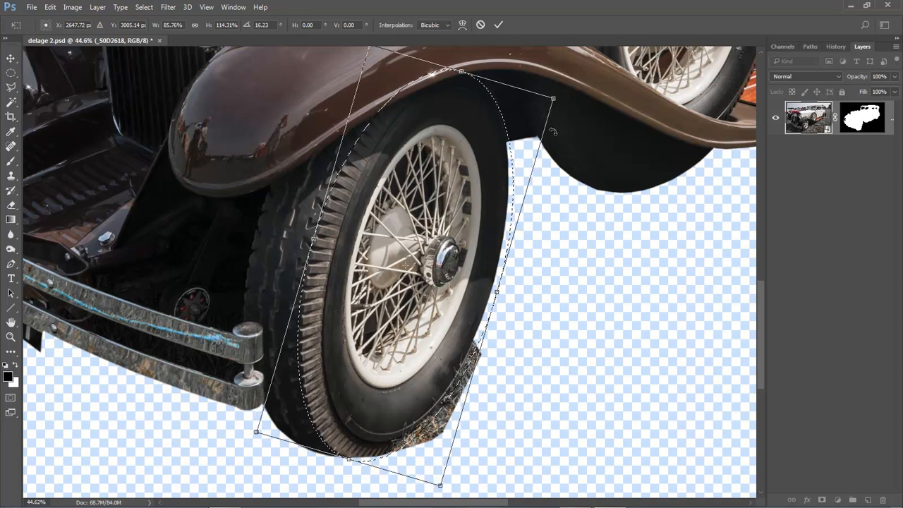
{"action": "mouse_move", "coordinate": [496, 290]}
{"action": "left_mouse_down"}
{"action": "mouse_move", "coordinate": [487, 289]}
{"action": "mouse_move", "coordinate": [494, 295]}
{"action": "left_mouse_up"}
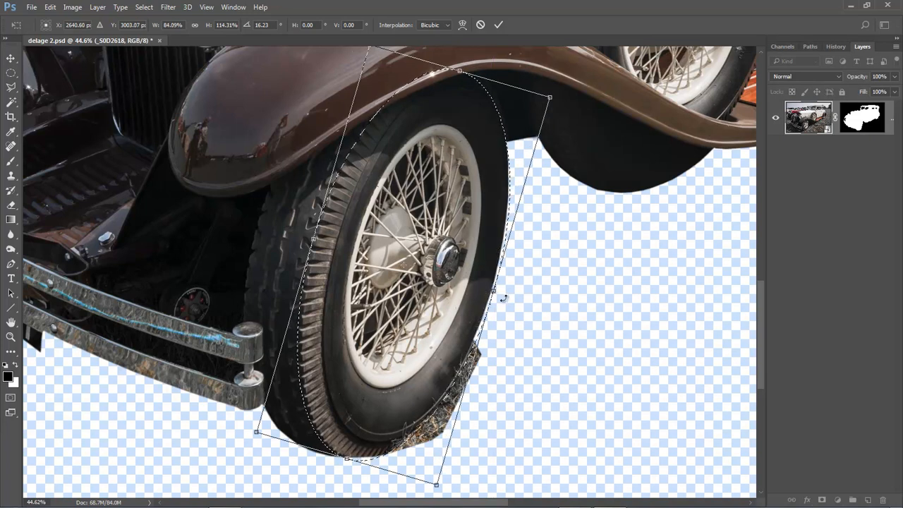
Step: Turn off snapping and pull the selection's outer side in to the tyre edge, at about 83.1% width
{"action": "left_click", "coordinate": [207, 8]}
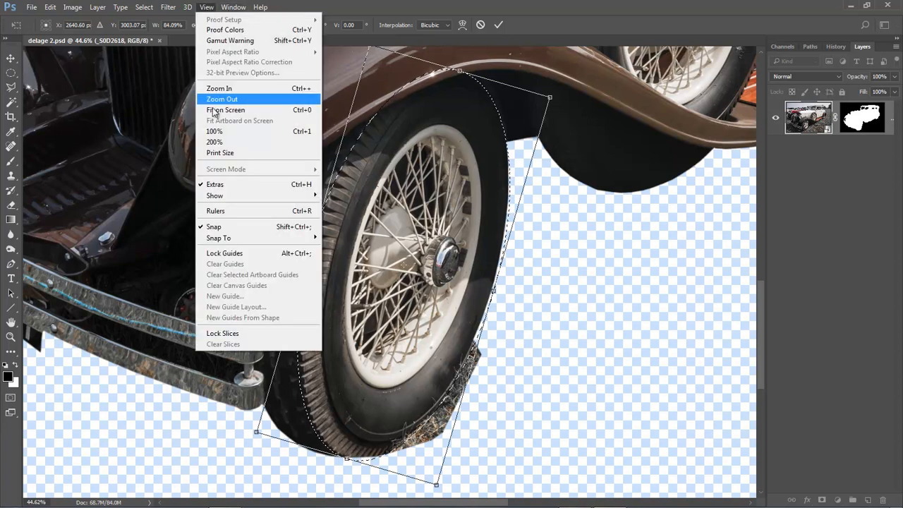
{"action": "left_click", "coordinate": [214, 227]}
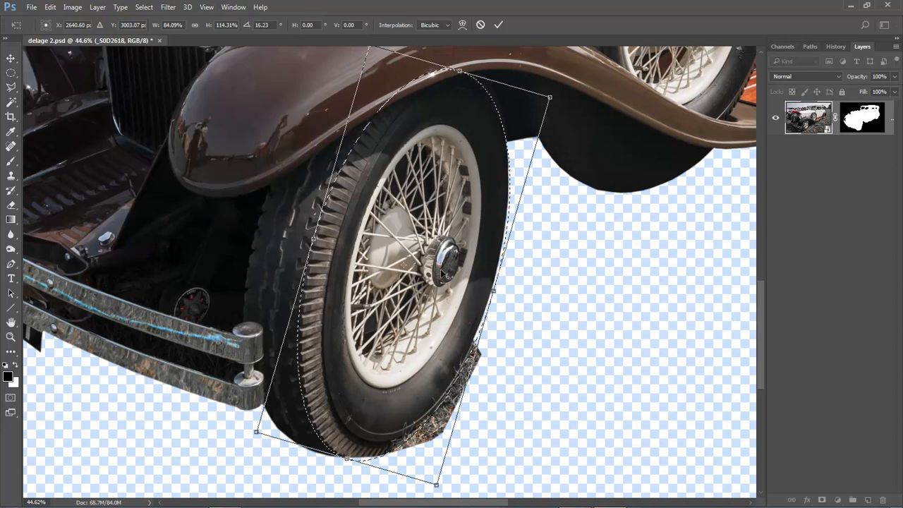
{"action": "left_click", "coordinate": [495, 298], "text": "ctrl"}
{"action": "left_click", "coordinate": [496, 300], "text": "ctrl"}
{"action": "left_click", "coordinate": [498, 303], "text": "ctrl"}
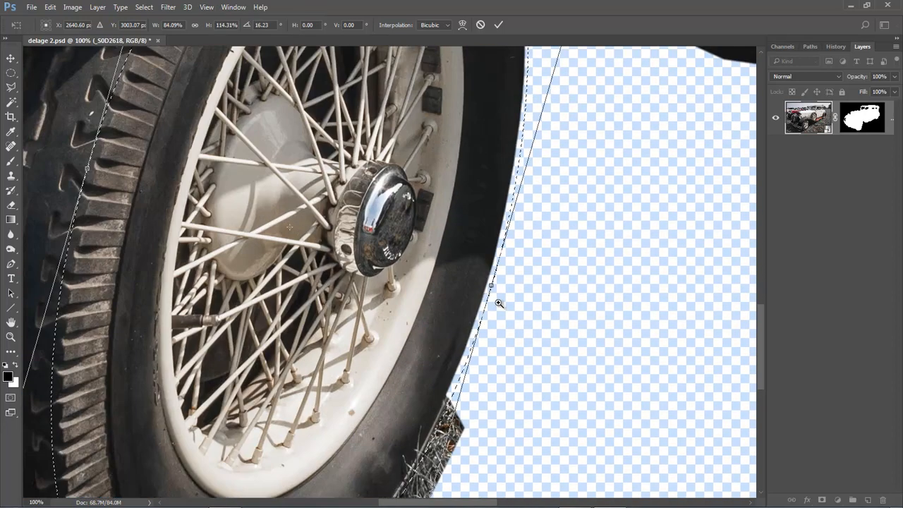
{"action": "left_click_drag", "start_coordinate": [491, 286], "coordinate": [486, 284]}
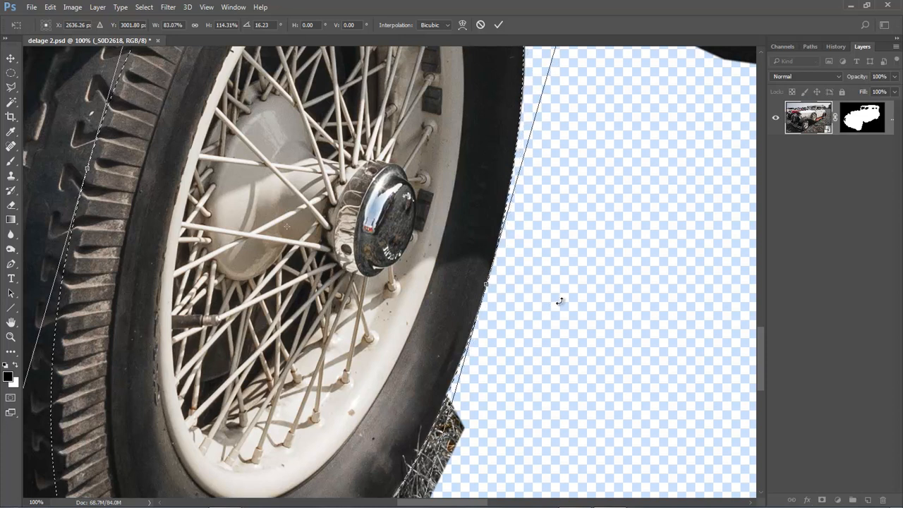
Step: Widen the selection slightly to about 83.6% at the tyre's outer edge and apply the transformation
{"action": "key", "text": "ctrl+0"}
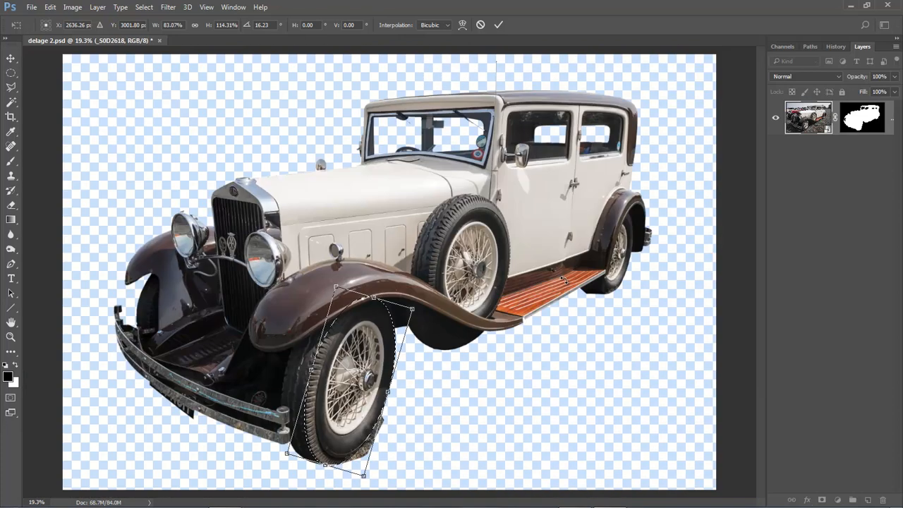
{"action": "left_click_drag", "start_coordinate": [292, 279], "coordinate": [410, 476]}
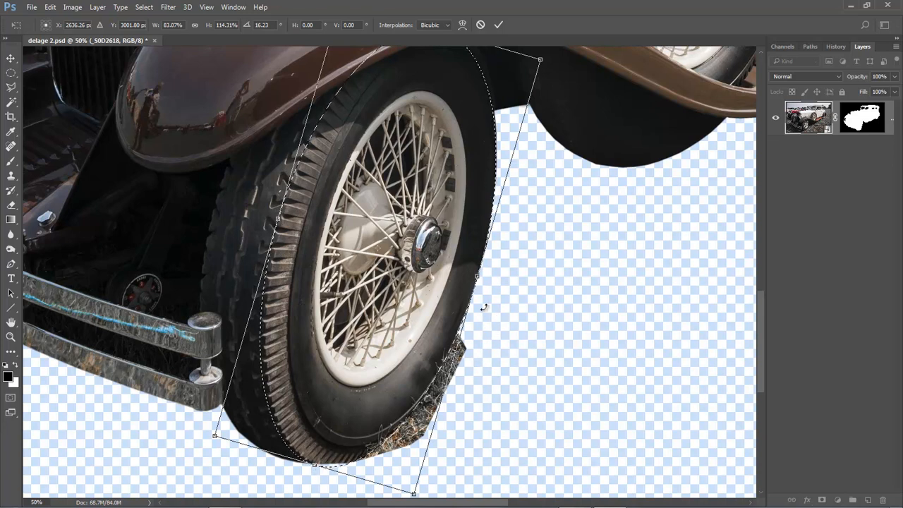
{"action": "left_click_drag", "start_coordinate": [479, 278], "coordinate": [480, 279]}
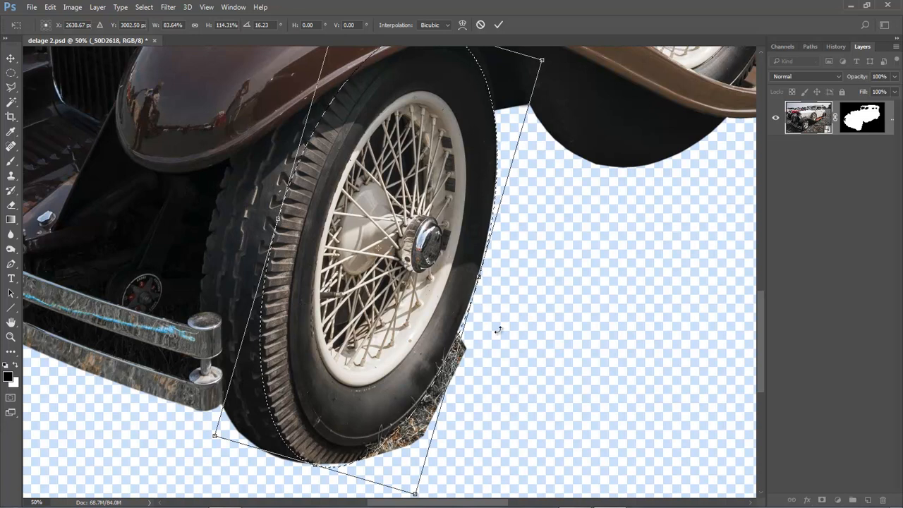
{"action": "left_click", "coordinate": [498, 26]}
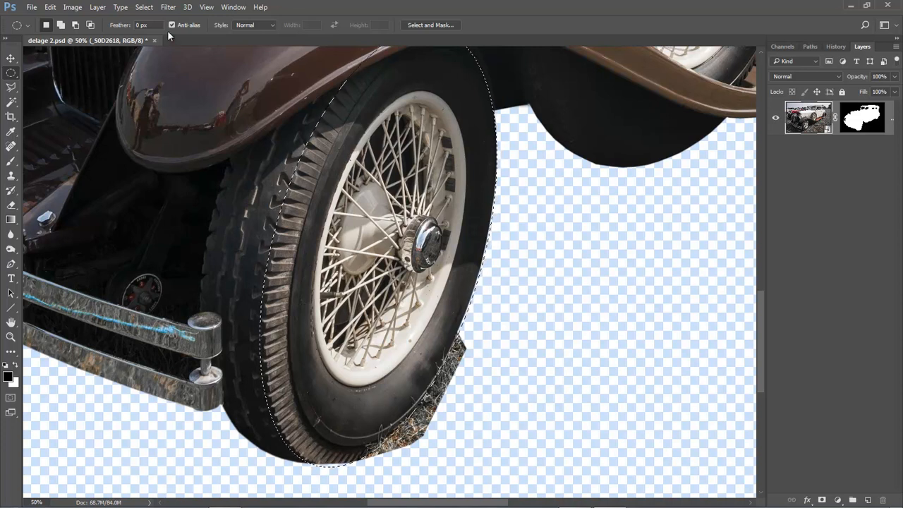
Step: Save the wheel selection as a new channel named Front Wheel
{"action": "left_click", "coordinate": [146, 9]}
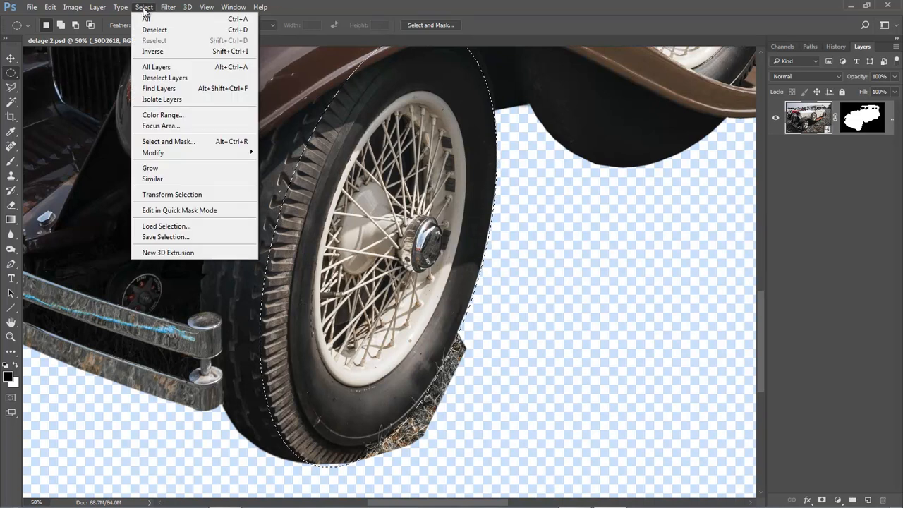
{"action": "left_click", "coordinate": [151, 240]}
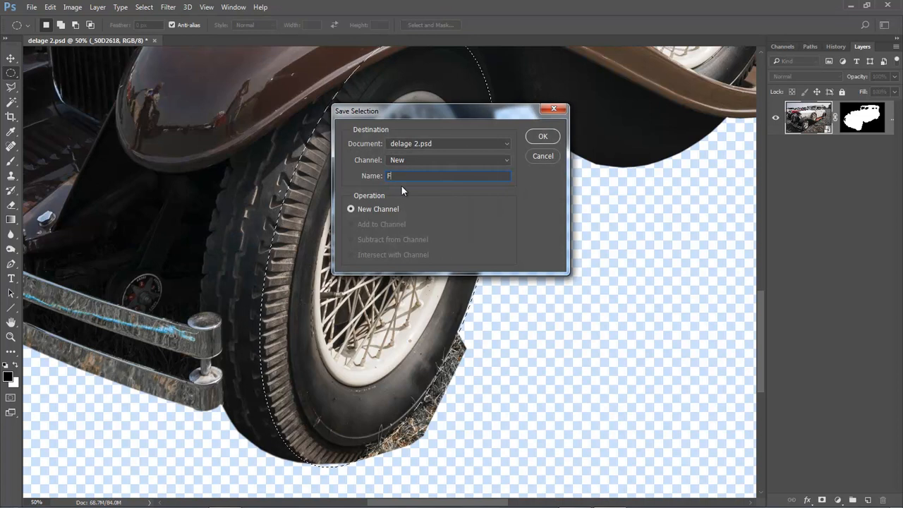
{"action": "type", "text": "Front"}
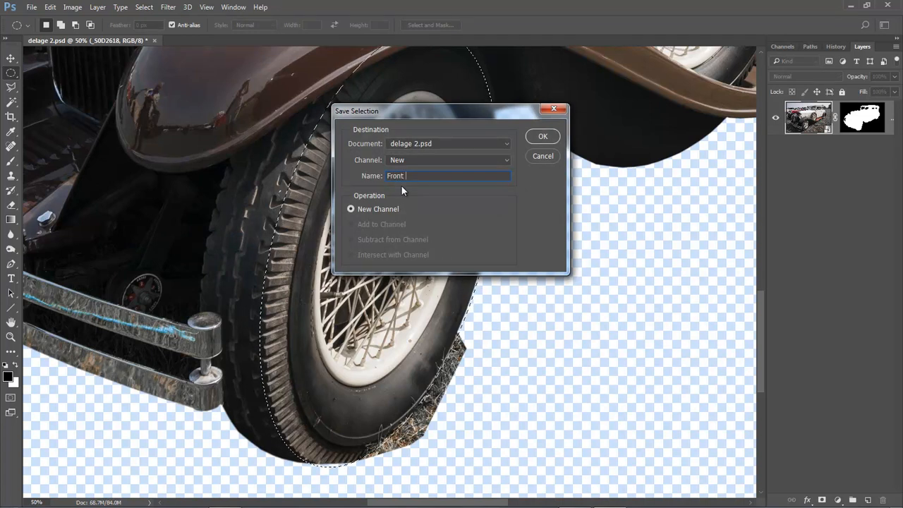
{"action": "type", "text": " Wheel"}
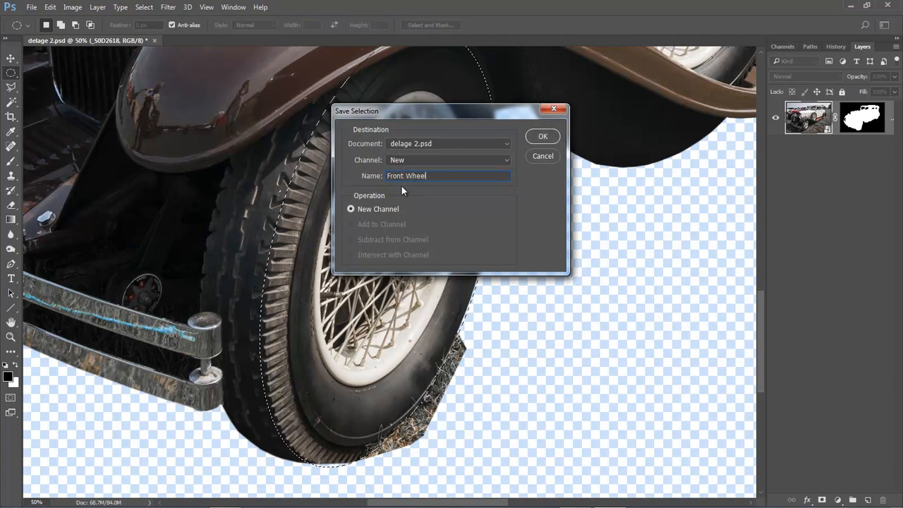
{"action": "left_click", "coordinate": [541, 136]}
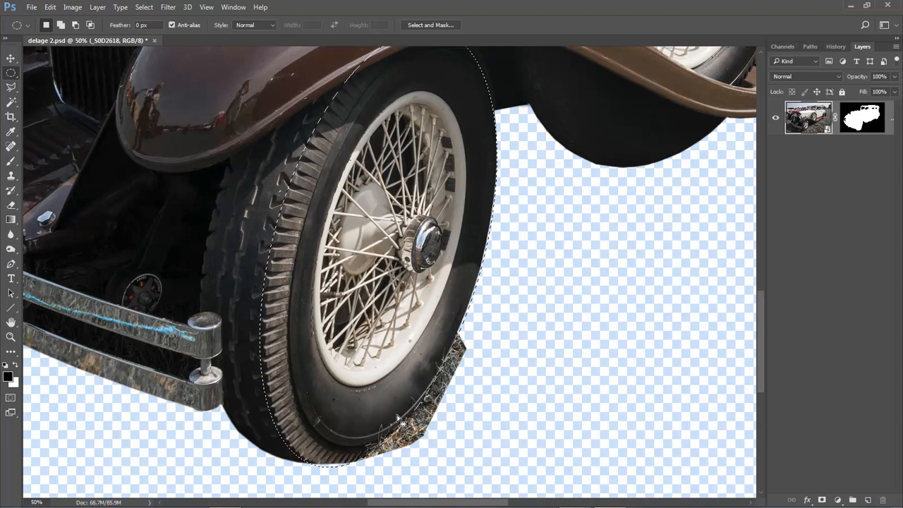
Step: Invert the front wheel selection so the area outside the ellipse is selected
{"action": "left_click", "coordinate": [144, 8]}
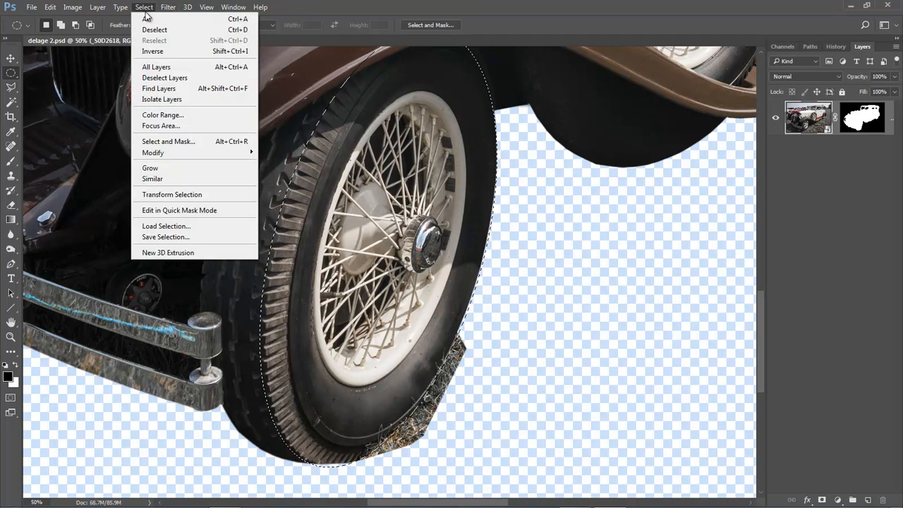
{"action": "left_click", "coordinate": [153, 52]}
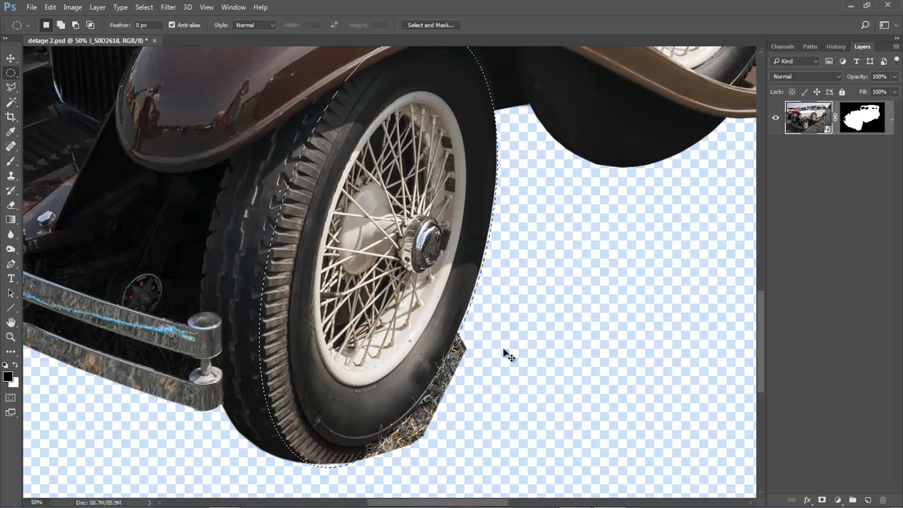
Step: Invert the selection so everything outside the front wheel's ellipse is selected, and feather it by 2 px in Select and Mask
{"action": "key", "text": "ctrl+0"}
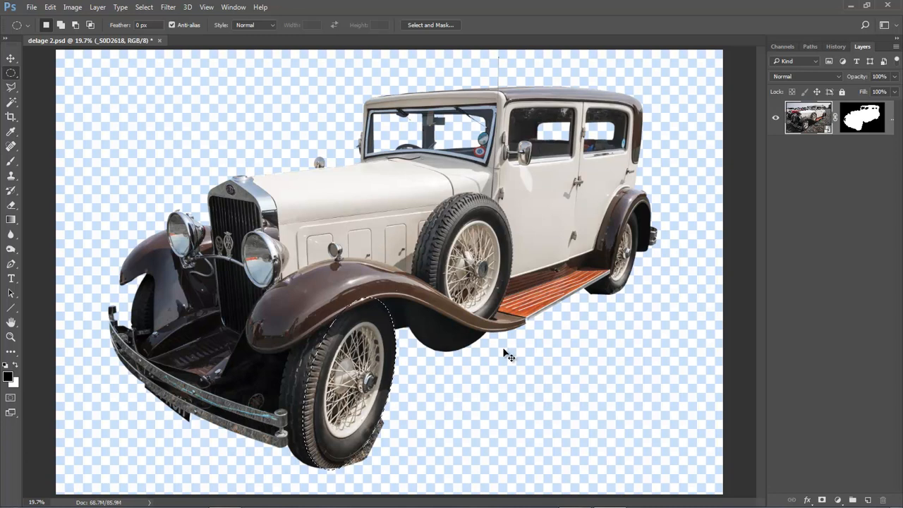
{"action": "key", "text": "ctrl+shift+i"}
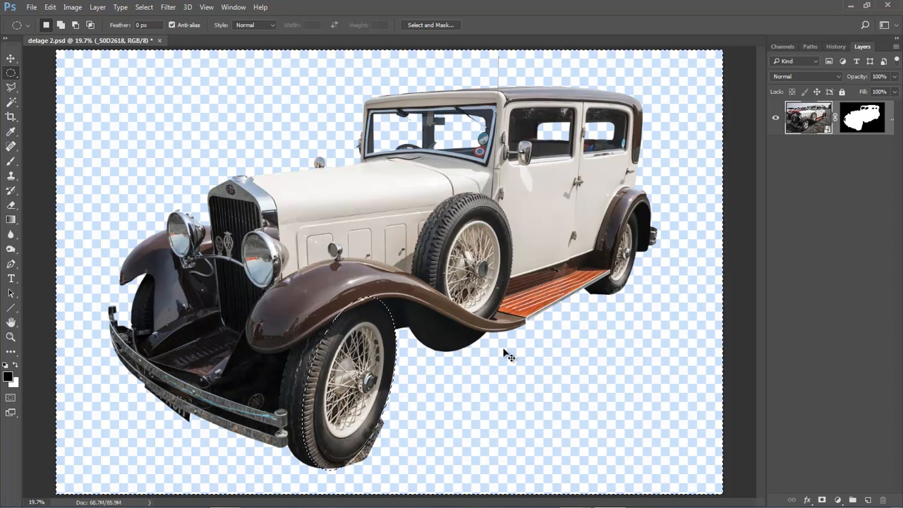
{"action": "left_click_drag", "start_coordinate": [278, 265], "coordinate": [415, 474]}
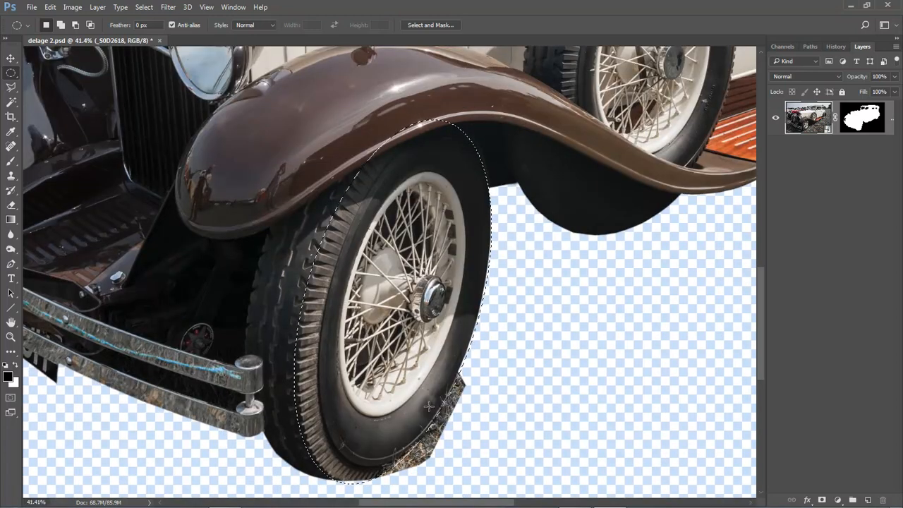
{"action": "left_click", "coordinate": [422, 24]}
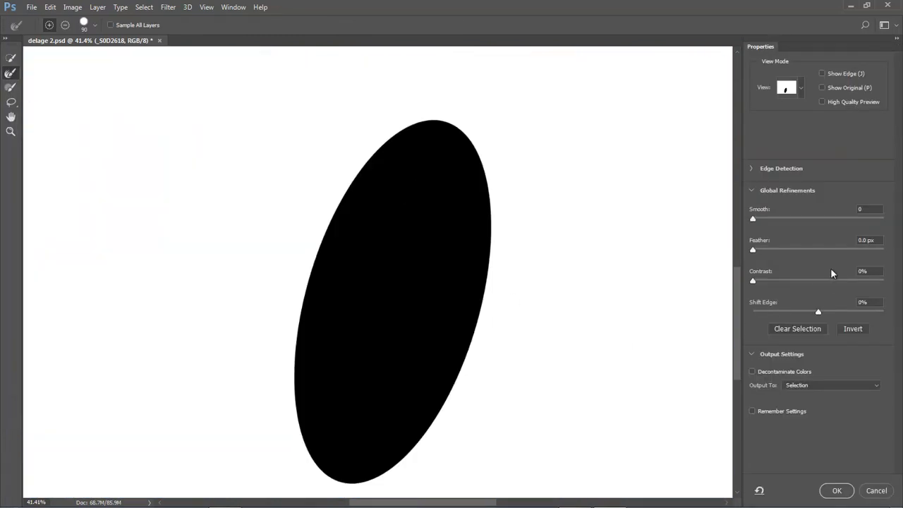
{"action": "type", "text": "2"}
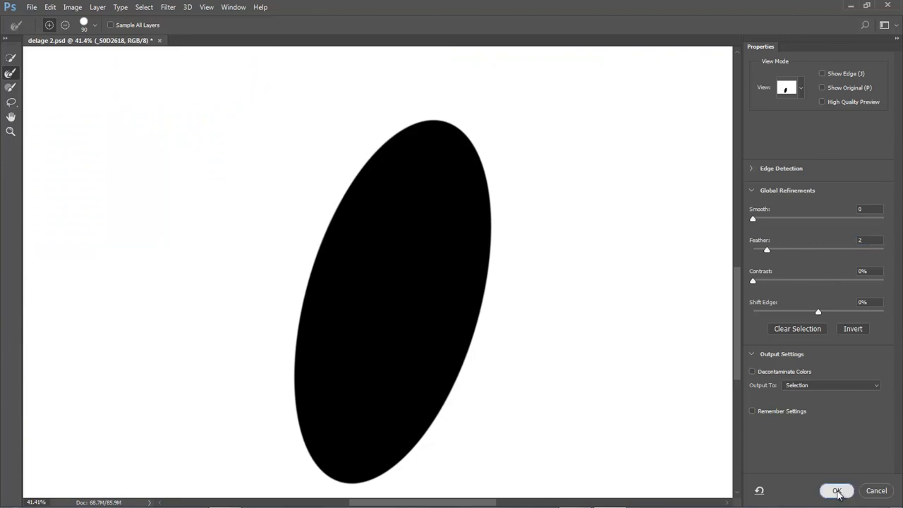
{"action": "left_click", "coordinate": [837, 491]}
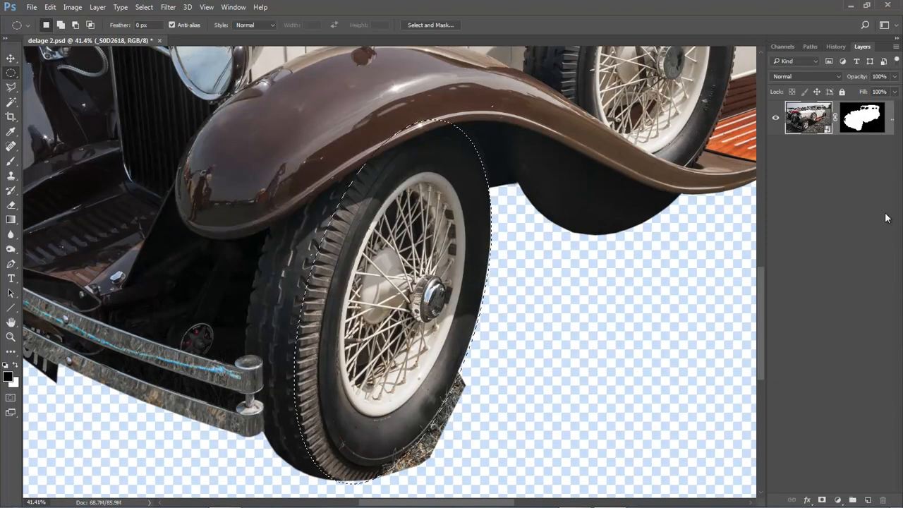
Step: Paint black on the car's layer mask with the Brush at 100% flow to hide the grass outside the front tyre's lower edge
{"action": "left_click", "coordinate": [862, 119]}
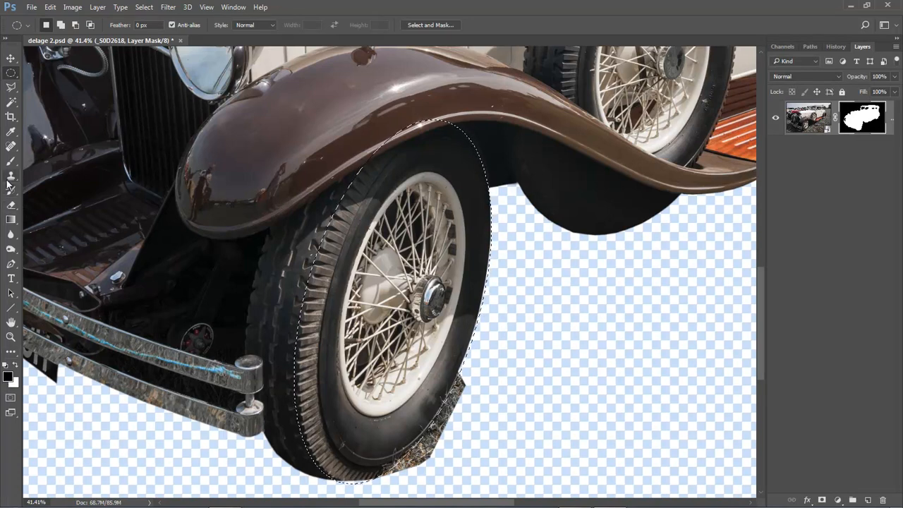
{"action": "left_click_drag", "start_coordinate": [12, 164], "coordinate": [50, 162]}
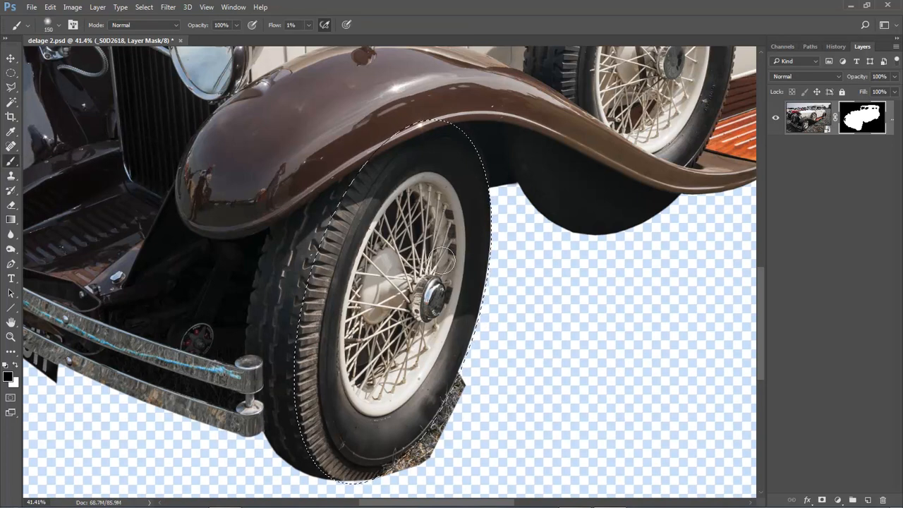
{"action": "left_click", "coordinate": [309, 25]}
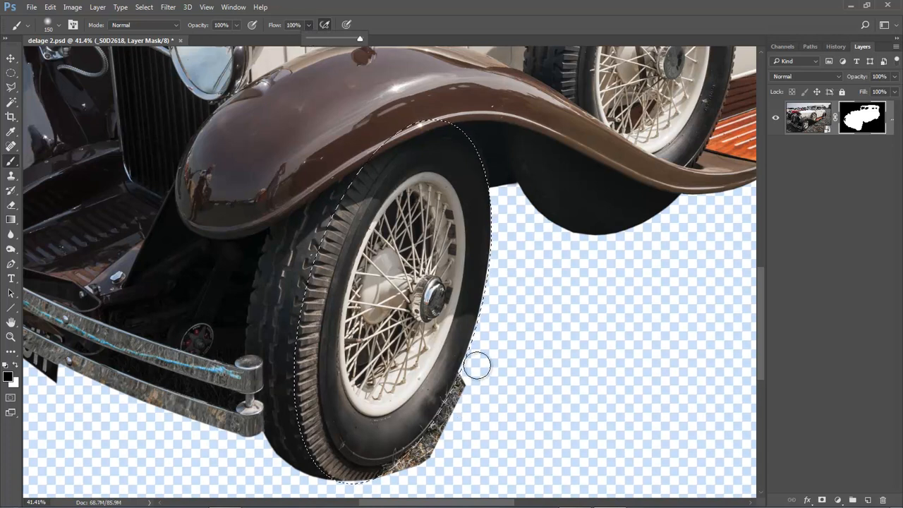
{"action": "left_click", "coordinate": [468, 390]}
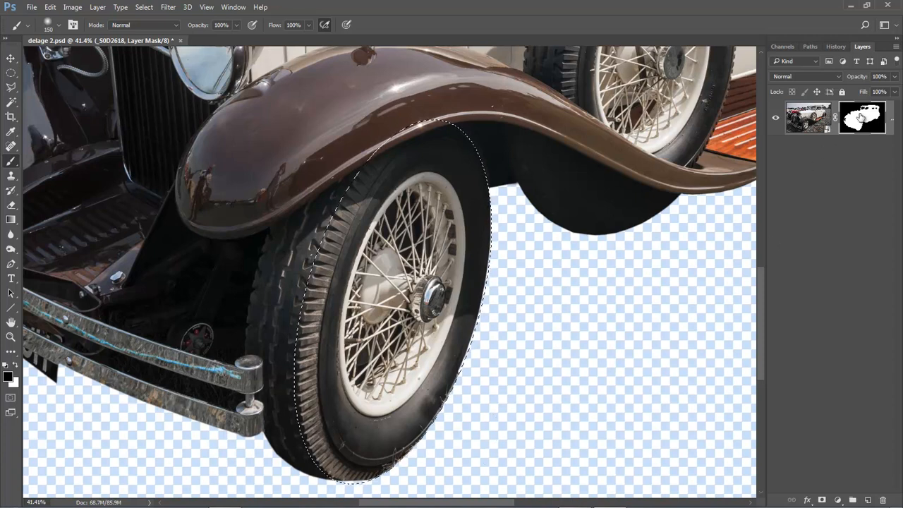
Step: Add a new empty layer above the car layer for retouching the tyre edge
{"action": "left_click", "coordinate": [810, 122]}
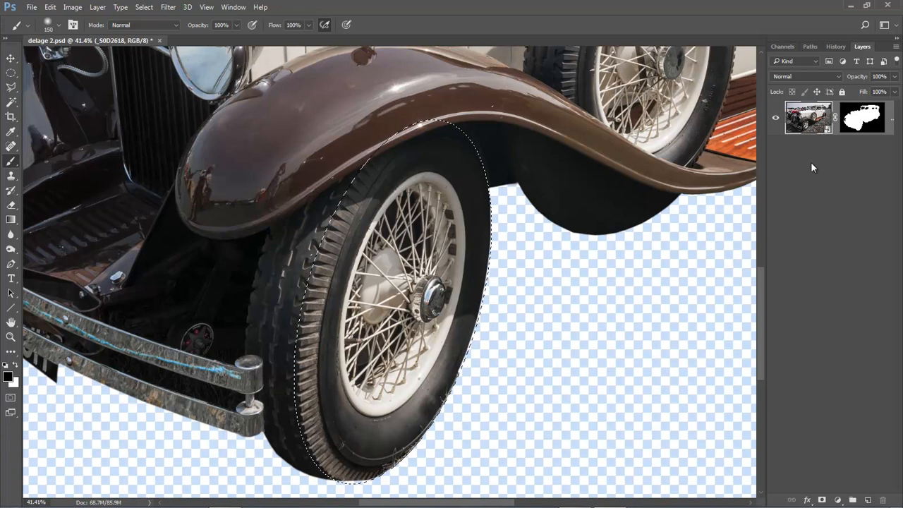
{"action": "left_click", "coordinate": [868, 500]}
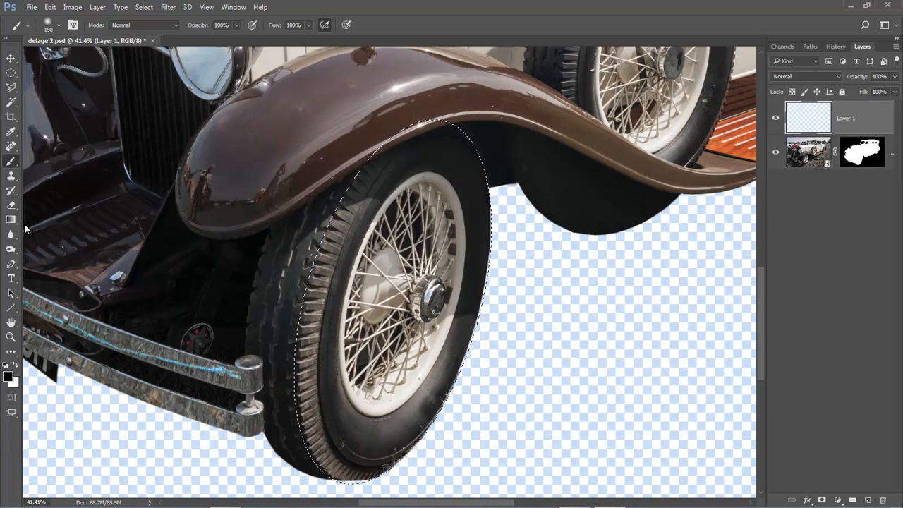
{"action": "left_click_drag", "start_coordinate": [461, 179], "coordinate": [520, 286]}
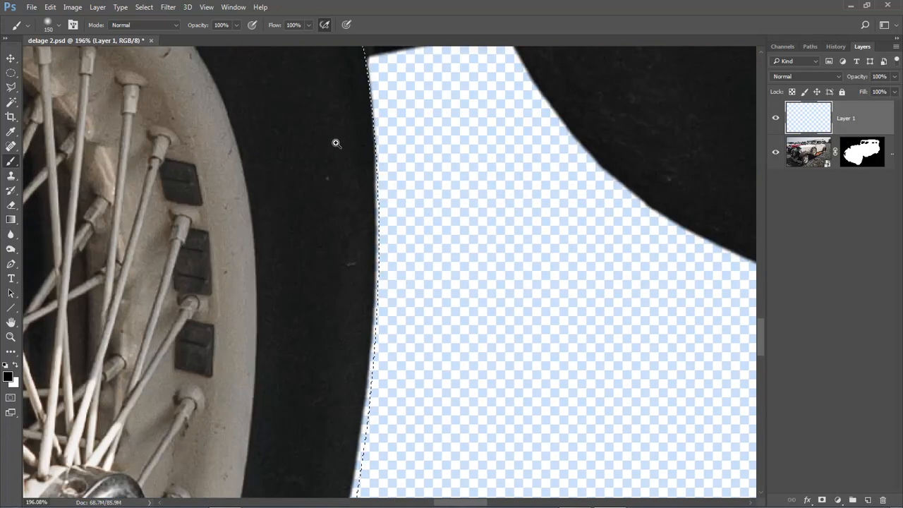
{"action": "left_click", "coordinate": [309, 225]}
{"action": "left_click", "coordinate": [309, 234]}
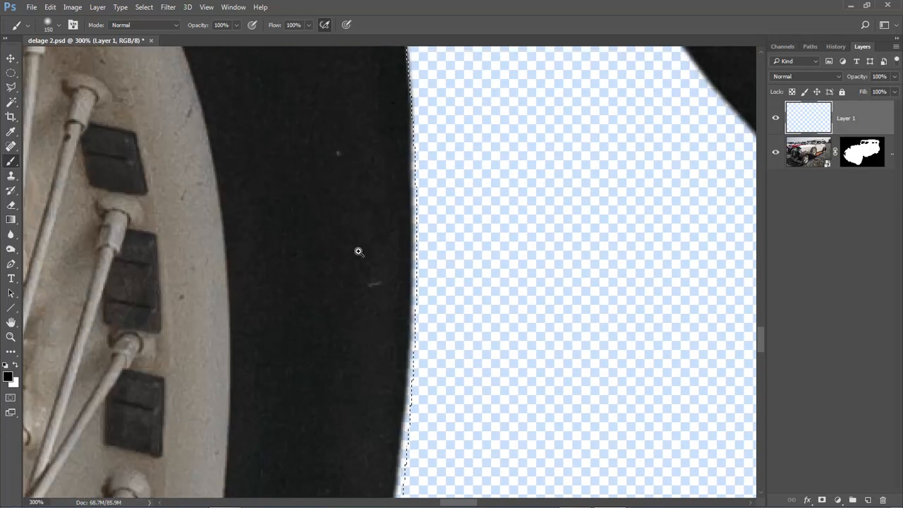
Step: Set the Clone Stamp tool to sample Current & Below
{"action": "left_click", "coordinate": [11, 176]}
{"action": "left_click", "coordinate": [64, 176]}
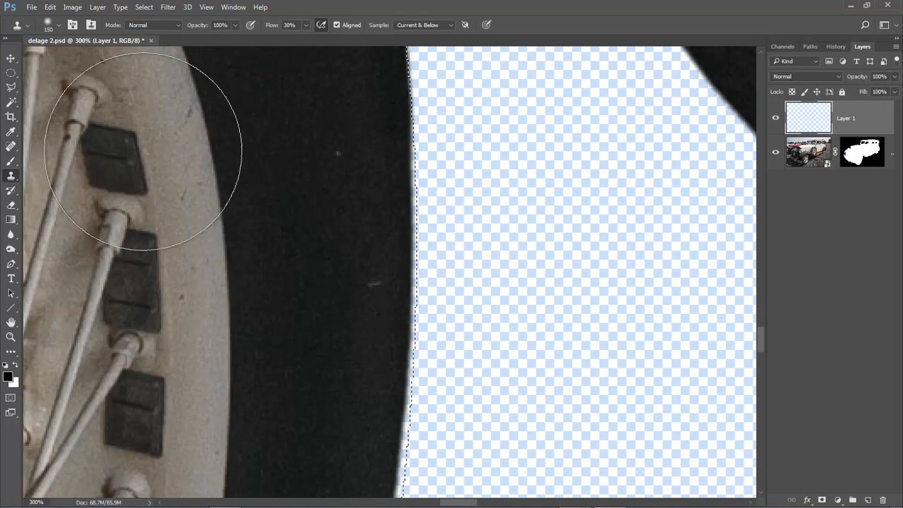
{"action": "left_click", "coordinate": [451, 25]}
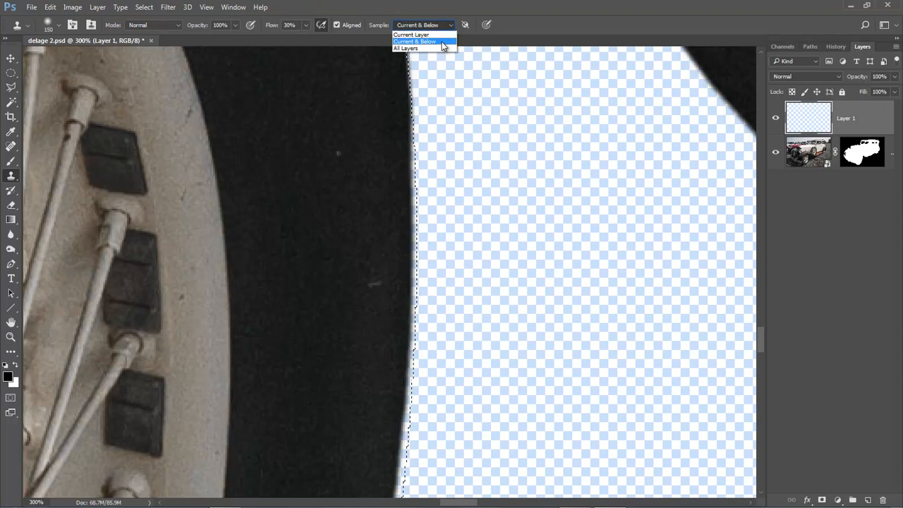
{"action": "left_click", "coordinate": [441, 42]}
{"action": "left_click", "coordinate": [449, 23]}
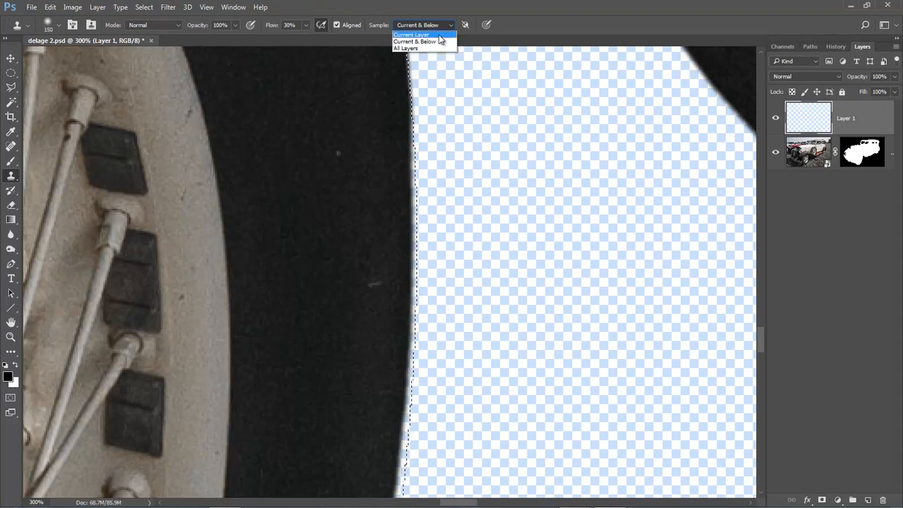
{"action": "left_click", "coordinate": [442, 33]}
{"action": "left_click", "coordinate": [450, 24]}
{"action": "left_click", "coordinate": [441, 41]}
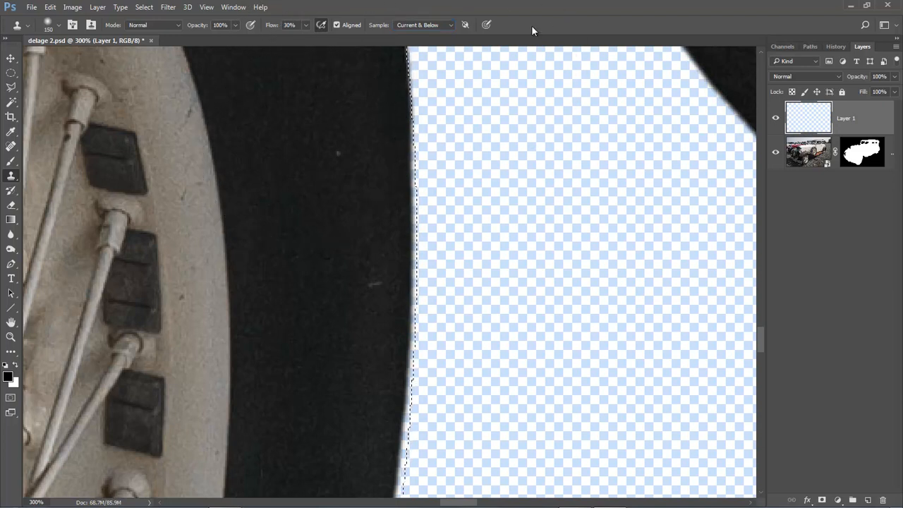
Step: Raise the Clone Stamp's flow to 100% and reduce its brush size to 15 px
{"action": "key", "text": "0"}
{"action": "key", "text": "bracketleft"}
{"action": "key", "text": "bracketleft"}
{"action": "key", "text": "bracketleft"}
{"action": "key", "text": "bracketleft"}
{"action": "key", "text": "bracketleft"}
{"action": "key", "text": "bracketleft"}
{"action": "key", "text": "bracketleft"}
{"action": "key", "text": "bracketleft"}
{"action": "key", "text": "bracketleft"}
{"action": "key", "text": "bracketleft"}
{"action": "key", "text": "bracketleft"}
{"action": "key", "text": "bracketleft"}
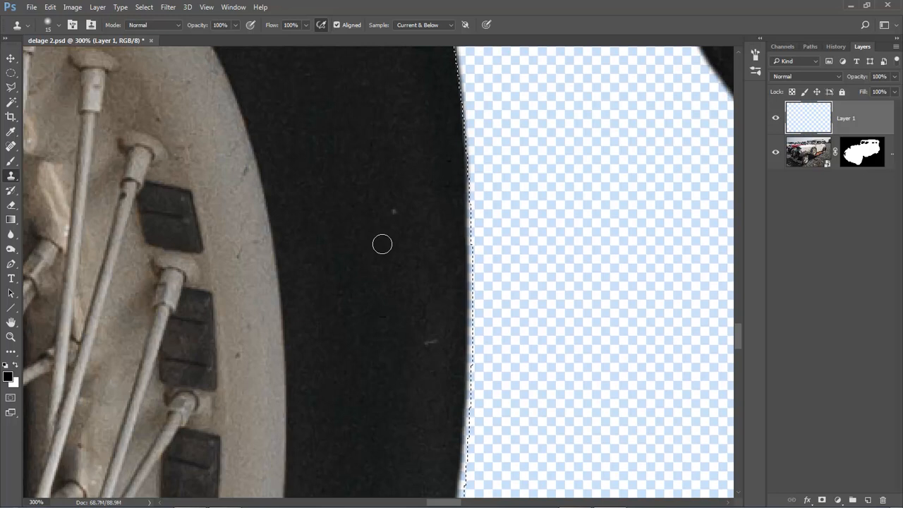
Step: Invert the selection back to the wheel's inside and clone dark rubber over the small light scratch near the tyre's outer edge
{"action": "left_click", "coordinate": [143, 7]}
{"action": "left_click", "coordinate": [153, 54]}
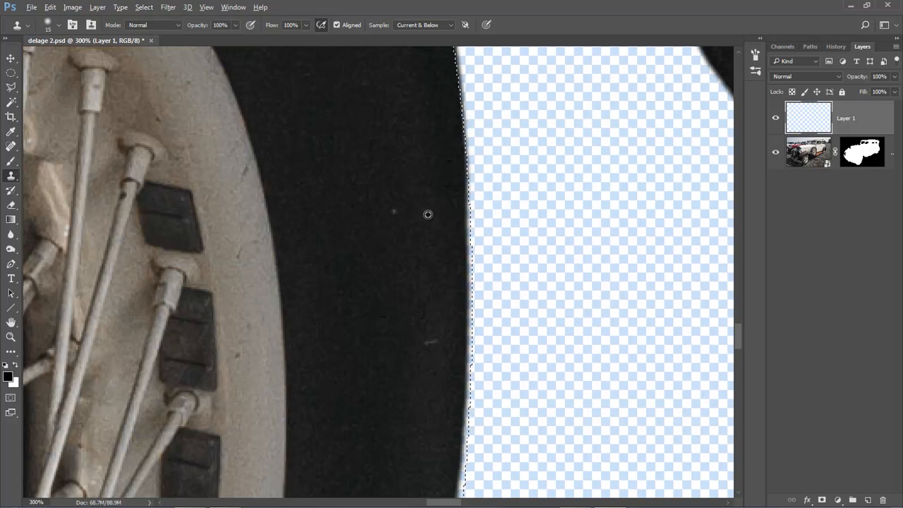
{"action": "left_click", "coordinate": [411, 339], "text": "alt"}
{"action": "left_click_drag", "start_coordinate": [427, 342], "coordinate": [437, 342]}
Step: Clone dark rubber with a 35 px brush over the pale gap along the tyre's outer edge, from the upper sidewall down to hub level
{"action": "key", "text": "bracketright"}
{"action": "key", "text": "bracketright"}
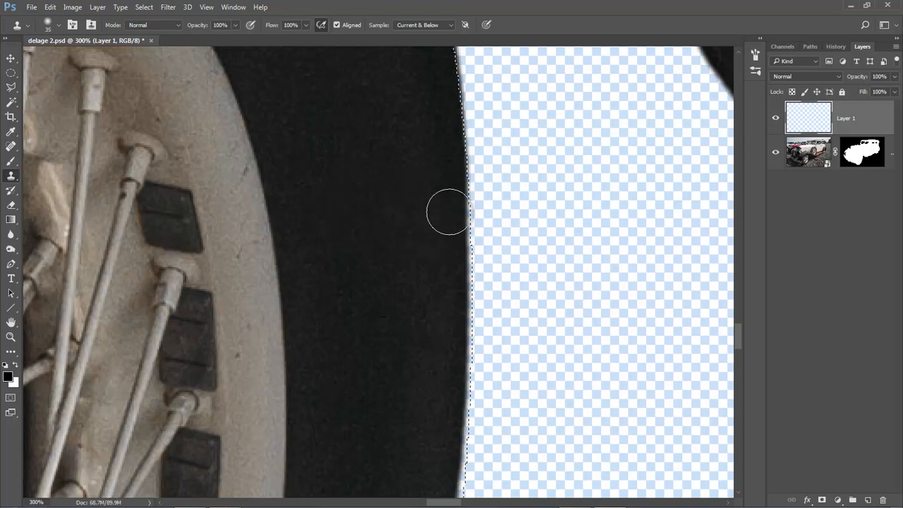
{"action": "left_click_drag", "start_coordinate": [462, 171], "coordinate": [461, 437]}
{"action": "left_click_drag", "start_coordinate": [423, 352], "coordinate": [424, 178]}
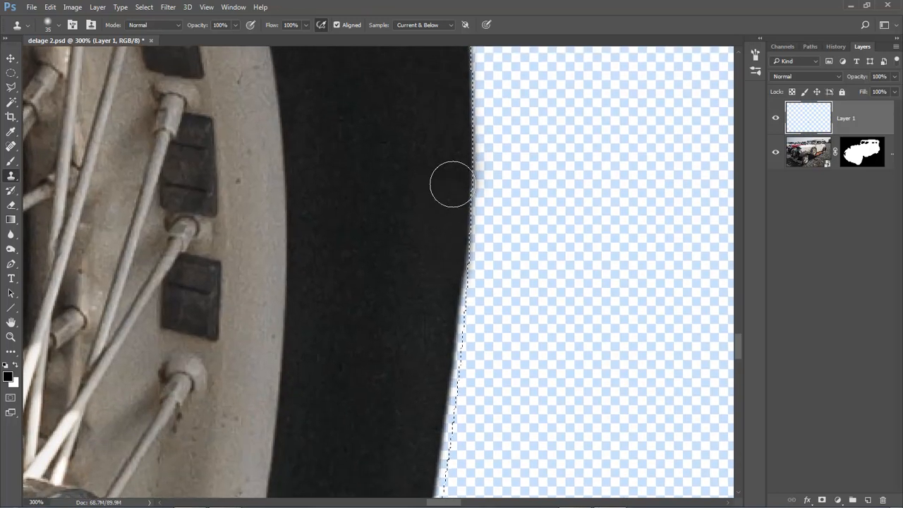
{"action": "mouse_move", "coordinate": [458, 149]}
{"action": "left_mouse_down"}
{"action": "mouse_move", "coordinate": [466, 311]}
{"action": "mouse_move", "coordinate": [440, 409]}
{"action": "left_mouse_up"}
{"action": "mouse_move", "coordinate": [457, 265]}
{"action": "left_mouse_down"}
{"action": "mouse_move", "coordinate": [461, 322]}
{"action": "mouse_move", "coordinate": [470, 204]}
{"action": "left_mouse_up"}
{"action": "left_click_drag", "start_coordinate": [438, 414], "coordinate": [438, 451]}
{"action": "mouse_move", "coordinate": [417, 303]}
{"action": "left_mouse_down"}
{"action": "mouse_move", "coordinate": [473, 115]}
{"action": "mouse_move", "coordinate": [468, 125]}
{"action": "left_mouse_up"}
{"action": "left_click_drag", "start_coordinate": [504, 206], "coordinate": [477, 379]}
{"action": "left_click_drag", "start_coordinate": [512, 211], "coordinate": [474, 436]}
{"action": "left_click_drag", "start_coordinate": [437, 287], "coordinate": [486, 87]}
{"action": "mouse_move", "coordinate": [515, 228]}
{"action": "left_mouse_down"}
{"action": "mouse_move", "coordinate": [481, 376]}
{"action": "mouse_move", "coordinate": [517, 253]}
{"action": "mouse_move", "coordinate": [506, 316]}
{"action": "left_mouse_up"}
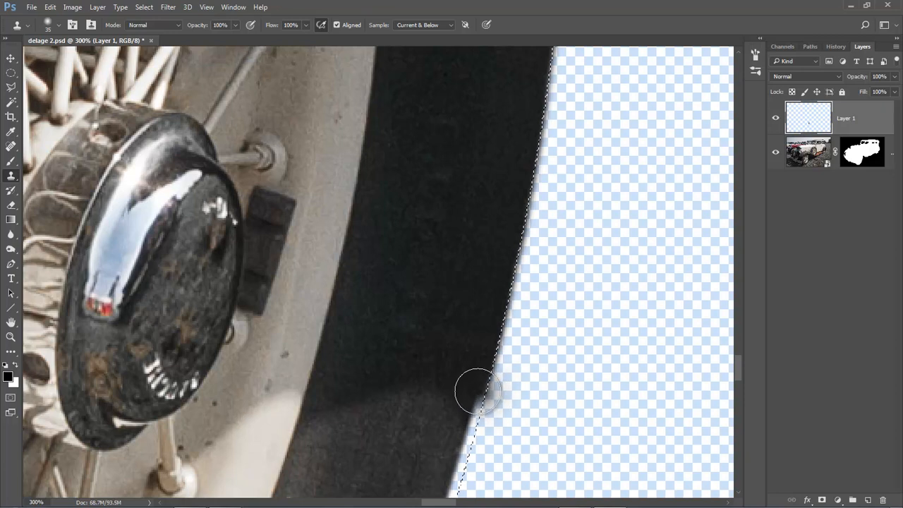
Step: Extend the cloned rubber along the tyre's outer edge from hub level down to the first grass blades
{"action": "left_click_drag", "start_coordinate": [462, 461], "coordinate": [459, 482]}
{"action": "left_click_drag", "start_coordinate": [465, 345], "coordinate": [506, 125]}
{"action": "left_click_drag", "start_coordinate": [495, 220], "coordinate": [471, 343]}
{"action": "left_click_drag", "start_coordinate": [450, 403], "coordinate": [435, 445]}
{"action": "left_click_drag", "start_coordinate": [431, 329], "coordinate": [533, 100]}
{"action": "mouse_move", "coordinate": [528, 247]}
{"action": "left_mouse_down"}
{"action": "mouse_move", "coordinate": [534, 256]}
{"action": "mouse_move", "coordinate": [510, 285]}
{"action": "mouse_move", "coordinate": [432, 461]}
{"action": "left_mouse_up"}
{"action": "left_click_drag", "start_coordinate": [421, 350], "coordinate": [545, 107]}
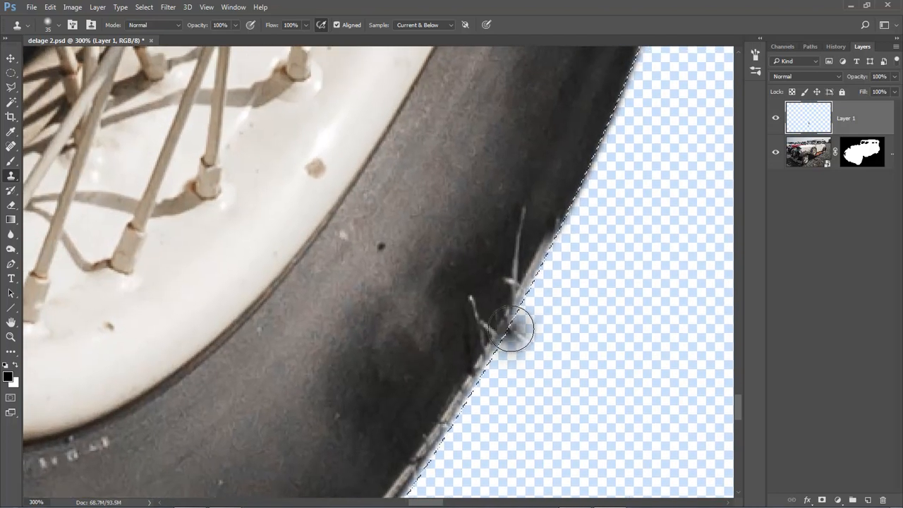
Step: Remove the two tall grass blades at the tyre's lower outer edge using the Spot Healing Brush at 9 px
{"action": "left_click_drag", "start_coordinate": [427, 352], "coordinate": [343, 335]}
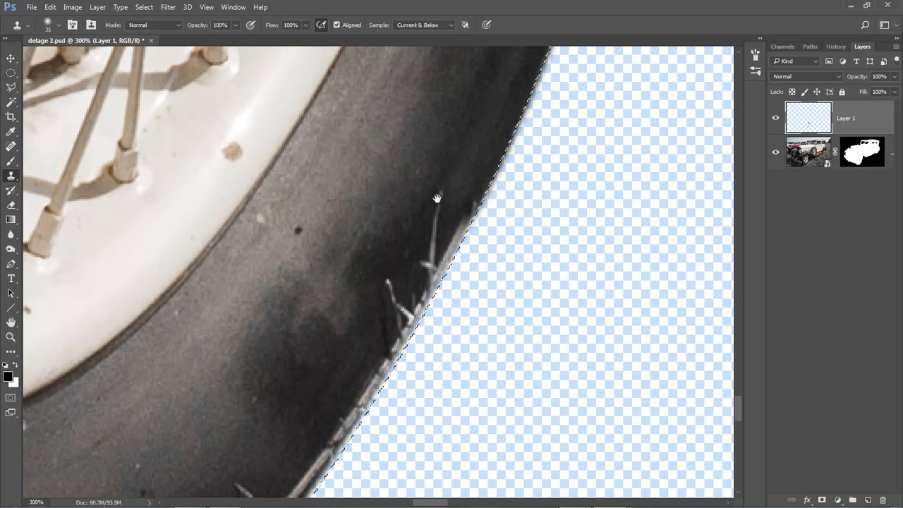
{"action": "mouse_move", "coordinate": [405, 284]}
{"action": "left_mouse_down"}
{"action": "mouse_move", "coordinate": [348, 278]}
{"action": "mouse_move", "coordinate": [341, 311]}
{"action": "mouse_move", "coordinate": [345, 304]}
{"action": "mouse_move", "coordinate": [336, 307]}
{"action": "left_mouse_up"}
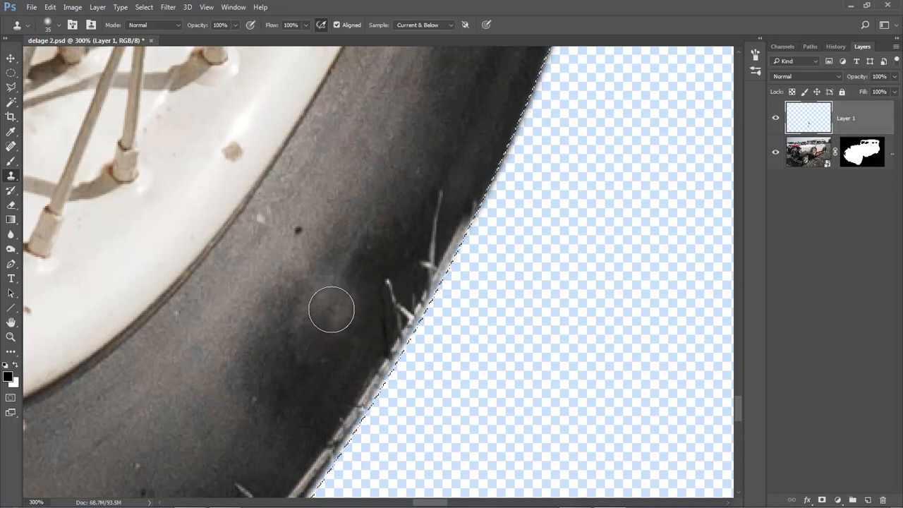
{"action": "left_click", "coordinate": [12, 147]}
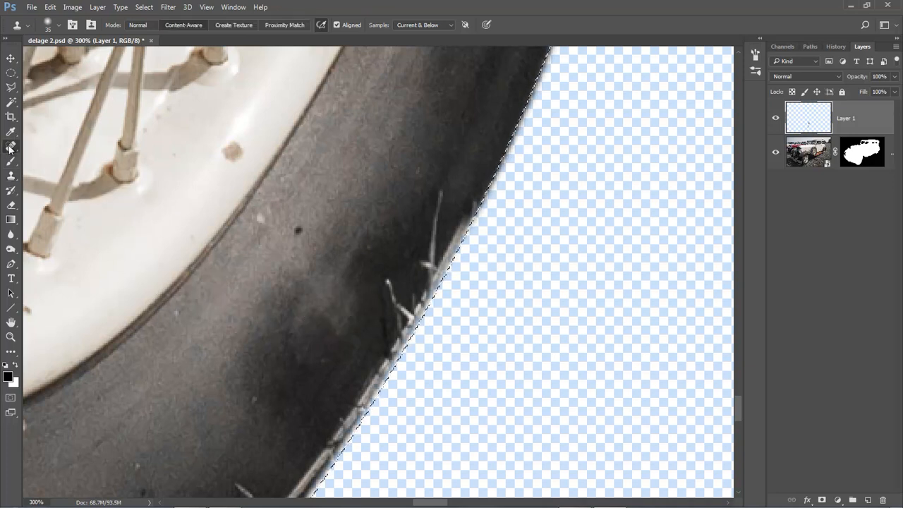
{"action": "left_click", "coordinate": [41, 147]}
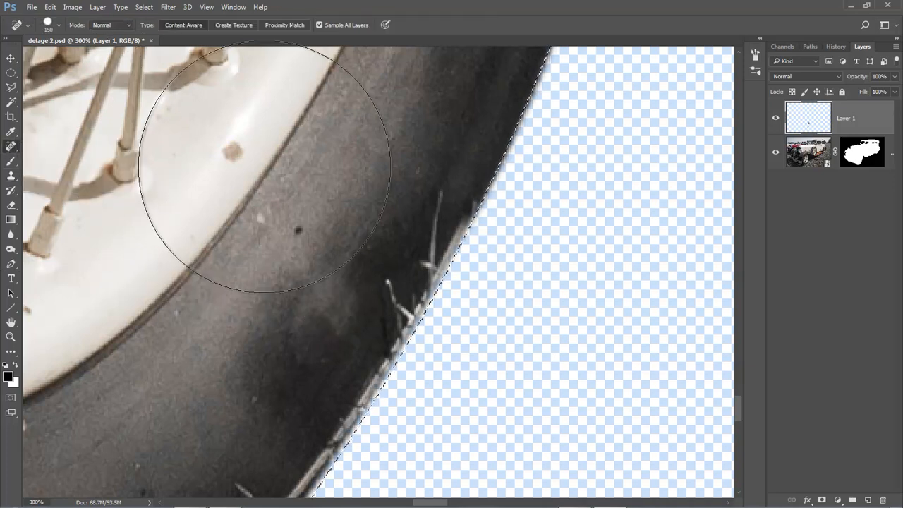
{"action": "key", "text": "bracketleft"}
{"action": "key", "text": "bracketleft"}
{"action": "key", "text": "bracketleft"}
{"action": "key", "text": "bracketleft"}
{"action": "key", "text": "bracketleft"}
{"action": "key", "text": "bracketleft"}
{"action": "key", "text": "bracketleft"}
{"action": "key", "text": "bracketleft"}
{"action": "key", "text": "bracketleft"}
{"action": "key", "text": "bracketleft"}
{"action": "key", "text": "bracketleft"}
{"action": "key", "text": "bracketleft"}
{"action": "key", "text": "bracketleft"}
{"action": "key", "text": "bracketleft"}
{"action": "key", "text": "bracketleft"}
{"action": "key", "text": "bracketleft"}
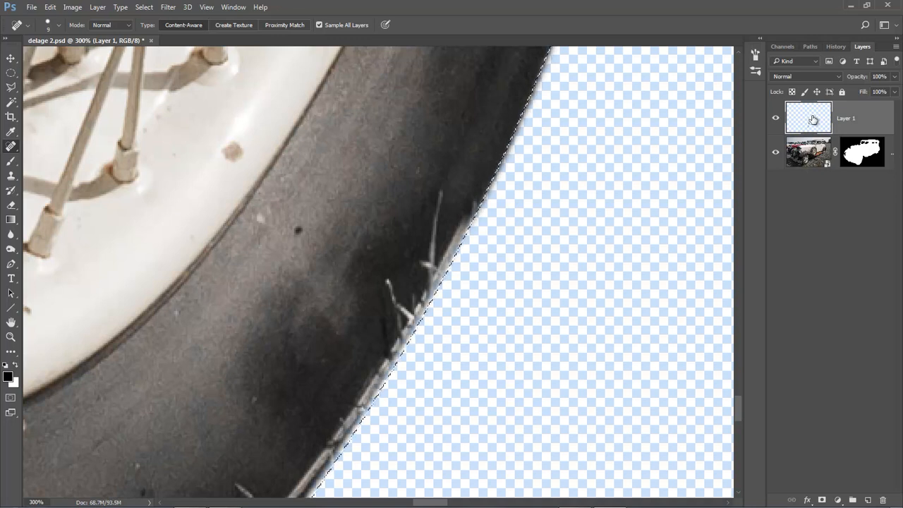
{"action": "left_click_drag", "start_coordinate": [440, 194], "coordinate": [425, 268]}
{"action": "left_click_drag", "start_coordinate": [433, 224], "coordinate": [432, 226]}
{"action": "left_click_drag", "start_coordinate": [386, 277], "coordinate": [398, 309]}
Step: Heal the small blemishes and stray marks further down the tyre's sidewall with the Spot Healing Brush
{"action": "mouse_move", "coordinate": [314, 377]}
{"action": "left_mouse_down"}
{"action": "mouse_move", "coordinate": [385, 304]}
{"action": "mouse_move", "coordinate": [409, 294]}
{"action": "left_mouse_up"}
{"action": "left_click", "coordinate": [395, 147]}
{"action": "left_click_drag", "start_coordinate": [317, 345], "coordinate": [421, 138]}
{"action": "left_click", "coordinate": [346, 197]}
{"action": "left_click_drag", "start_coordinate": [435, 195], "coordinate": [462, 238]}
{"action": "left_click_drag", "start_coordinate": [321, 353], "coordinate": [285, 437]}
{"action": "left_click_drag", "start_coordinate": [311, 312], "coordinate": [419, 158]}
{"action": "mouse_move", "coordinate": [371, 205]}
{"action": "left_mouse_down"}
{"action": "mouse_move", "coordinate": [357, 235]}
{"action": "mouse_move", "coordinate": [357, 293]}
{"action": "left_mouse_up"}
{"action": "mouse_move", "coordinate": [371, 210]}
{"action": "left_mouse_down"}
{"action": "mouse_move", "coordinate": [366, 292]}
{"action": "mouse_move", "coordinate": [360, 285]}
{"action": "left_mouse_up"}
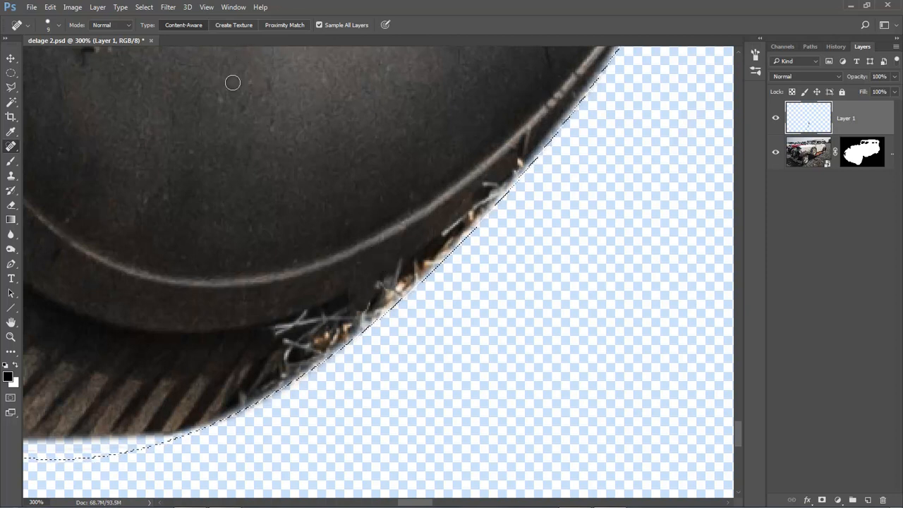
Step: Clone dark rubber with a 20 px Clone Stamp brush over the pale grass fringe along the tyre's lower outer edge
{"action": "mouse_move", "coordinate": [221, 292]}
{"action": "left_mouse_down"}
{"action": "mouse_move", "coordinate": [318, 98]}
{"action": "mouse_move", "coordinate": [403, 201]}
{"action": "mouse_move", "coordinate": [325, 292]}
{"action": "left_mouse_up"}
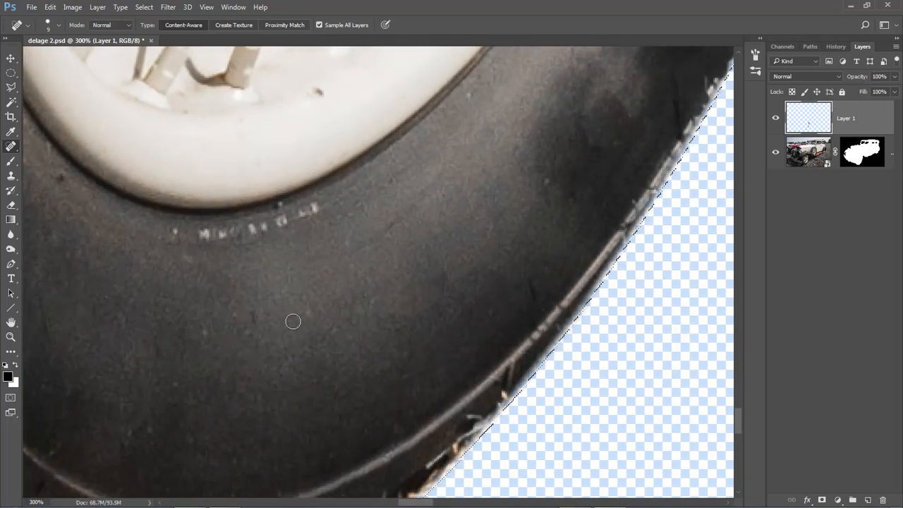
{"action": "left_click_drag", "start_coordinate": [360, 280], "coordinate": [276, 307]}
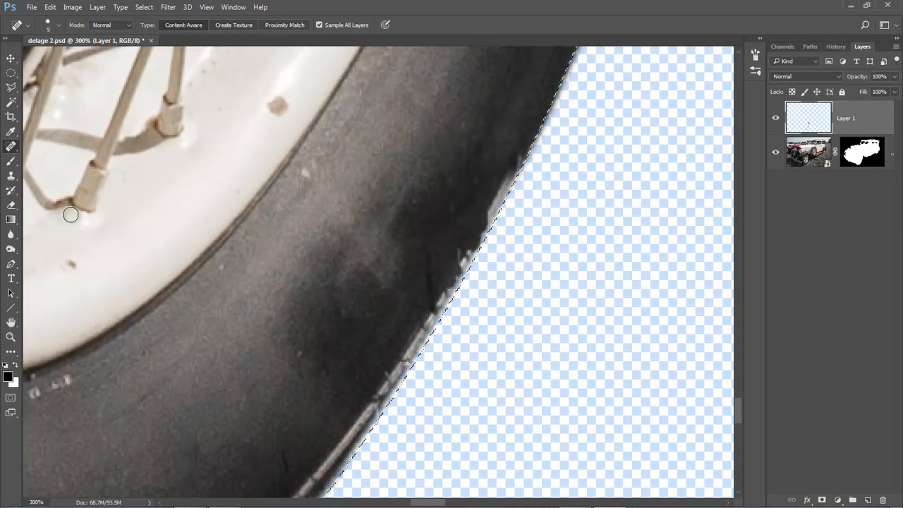
{"action": "left_click", "coordinate": [11, 176]}
{"action": "left_click", "coordinate": [49, 177]}
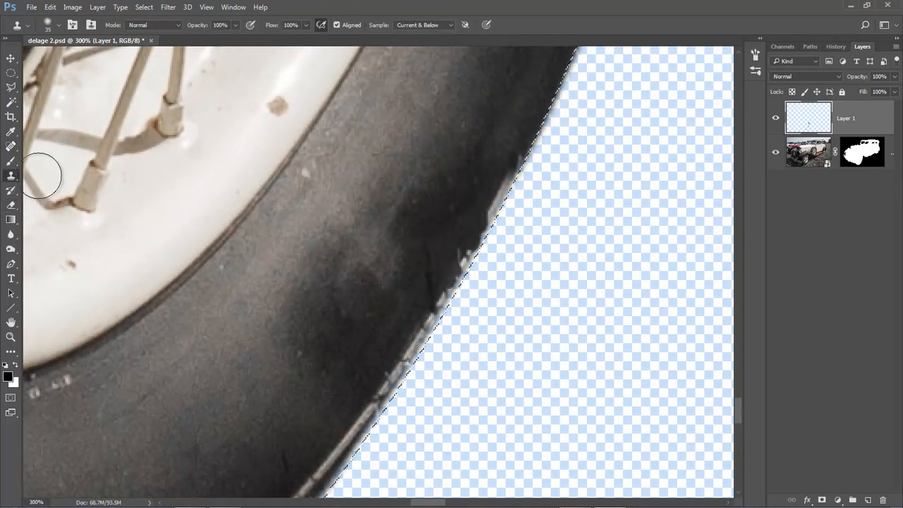
{"action": "key", "text": "bracketleft"}
{"action": "key", "text": "bracketleft"}
{"action": "key", "text": "bracketleft"}
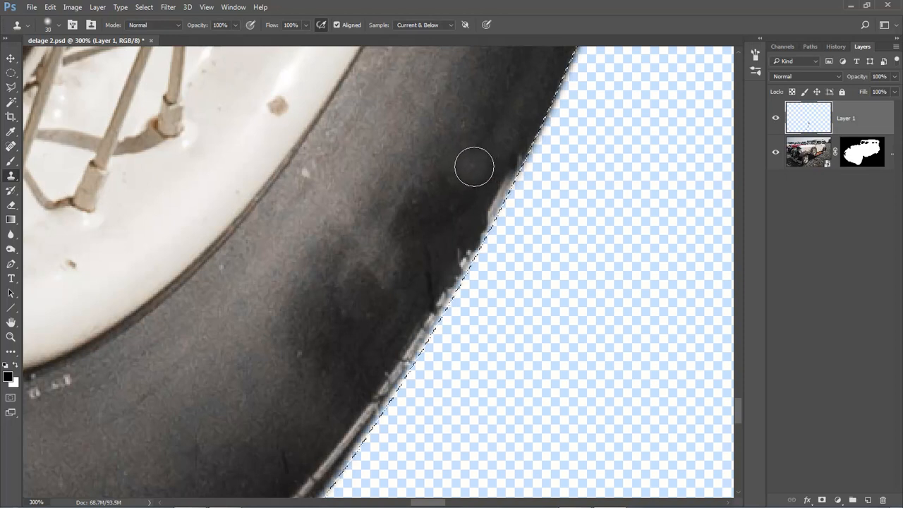
{"action": "left_click", "coordinate": [494, 148], "text": "alt"}
{"action": "mouse_move", "coordinate": [514, 173]}
{"action": "left_mouse_down"}
{"action": "mouse_move", "coordinate": [501, 198]}
{"action": "mouse_move", "coordinate": [526, 164]}
{"action": "mouse_move", "coordinate": [460, 275]}
{"action": "mouse_move", "coordinate": [394, 383]}
{"action": "mouse_move", "coordinate": [403, 362]}
{"action": "mouse_move", "coordinate": [368, 393]}
{"action": "mouse_move", "coordinate": [318, 485]}
{"action": "left_mouse_up"}
{"action": "key", "text": "space"}
{"action": "left_click_drag", "start_coordinate": [313, 430], "coordinate": [515, 165]}
{"action": "left_click", "coordinate": [496, 233], "text": "alt"}
{"action": "left_click", "coordinate": [506, 227]}
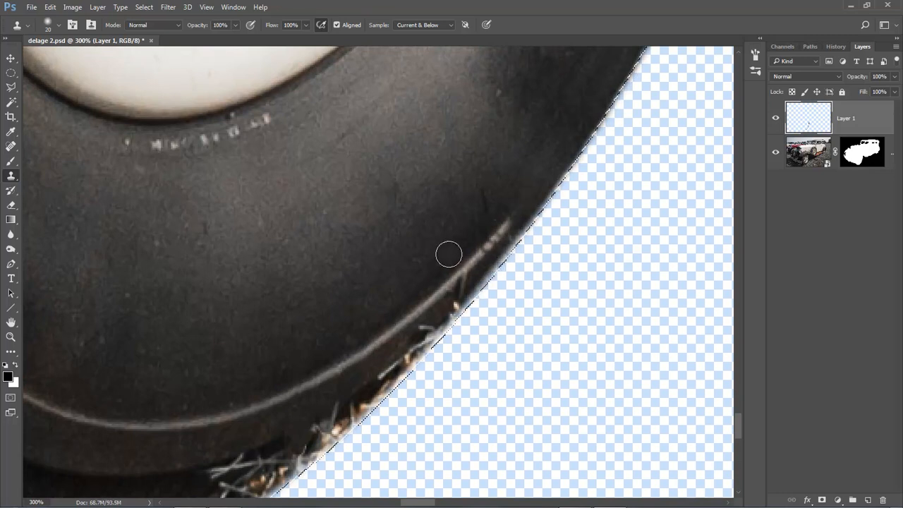
Step: Clone dark rubber over the grass blades between the tyre's light sidewall ridge and the selection edge, working down towards the tread
{"action": "mouse_move", "coordinate": [486, 276]}
{"action": "left_mouse_down"}
{"action": "mouse_move", "coordinate": [508, 221]}
{"action": "mouse_move", "coordinate": [470, 298]}
{"action": "mouse_move", "coordinate": [395, 381]}
{"action": "left_mouse_up"}
{"action": "left_click", "coordinate": [389, 272], "text": "alt"}
{"action": "mouse_move", "coordinate": [460, 319]}
{"action": "left_mouse_down"}
{"action": "mouse_move", "coordinate": [417, 368]}
{"action": "mouse_move", "coordinate": [390, 370]}
{"action": "mouse_move", "coordinate": [388, 388]}
{"action": "left_mouse_up"}
{"action": "left_click", "coordinate": [374, 285], "text": "alt"}
{"action": "mouse_move", "coordinate": [345, 426]}
{"action": "left_mouse_down"}
{"action": "mouse_move", "coordinate": [384, 397]}
{"action": "mouse_move", "coordinate": [312, 454]}
{"action": "left_mouse_up"}
{"action": "left_click_drag", "start_coordinate": [374, 391], "coordinate": [325, 421]}
{"action": "left_click", "coordinate": [405, 314], "text": "alt"}
{"action": "left_click_drag", "start_coordinate": [399, 383], "coordinate": [373, 411]}
Step: Clone rubber and tread ribs over the remaining grass tuft where the sidewall meets the tread at the tyre's lower edge
{"action": "left_click_drag", "start_coordinate": [232, 446], "coordinate": [518, 233]}
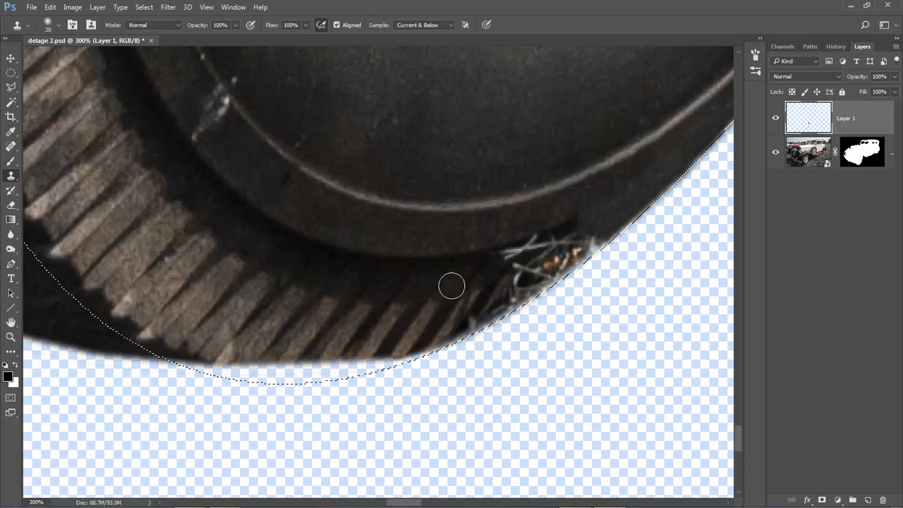
{"action": "left_click", "coordinate": [489, 267], "text": "alt"}
{"action": "left_click_drag", "start_coordinate": [529, 250], "coordinate": [509, 287]}
{"action": "left_click", "coordinate": [451, 296], "text": "alt"}
{"action": "mouse_move", "coordinate": [468, 318]}
{"action": "left_mouse_down"}
{"action": "mouse_move", "coordinate": [508, 308]}
{"action": "mouse_move", "coordinate": [491, 316]}
{"action": "mouse_move", "coordinate": [475, 295]}
{"action": "mouse_move", "coordinate": [554, 263]}
{"action": "mouse_move", "coordinate": [508, 289]}
{"action": "left_mouse_up"}
{"action": "left_click", "coordinate": [448, 320], "text": "alt"}
{"action": "mouse_move", "coordinate": [564, 243]}
{"action": "left_mouse_down"}
{"action": "mouse_move", "coordinate": [511, 257]}
{"action": "mouse_move", "coordinate": [598, 244]}
{"action": "mouse_move", "coordinate": [500, 311]}
{"action": "mouse_move", "coordinate": [553, 277]}
{"action": "mouse_move", "coordinate": [423, 330]}
{"action": "mouse_move", "coordinate": [463, 316]}
{"action": "mouse_move", "coordinate": [346, 344]}
{"action": "mouse_move", "coordinate": [394, 344]}
{"action": "mouse_move", "coordinate": [492, 299]}
{"action": "mouse_move", "coordinate": [440, 352]}
{"action": "mouse_move", "coordinate": [435, 335]}
{"action": "mouse_move", "coordinate": [417, 357]}
{"action": "mouse_move", "coordinate": [369, 372]}
{"action": "mouse_move", "coordinate": [395, 355]}
{"action": "mouse_move", "coordinate": [362, 365]}
{"action": "left_mouse_up"}
{"action": "left_click", "coordinate": [511, 257], "text": "alt"}
{"action": "left_click", "coordinate": [492, 300], "text": "alt"}
Step: Extend the tread ribs down to the elliptical selection along the tyre's underside with a 30 px Clone Stamp brush, and deselect
{"action": "key", "text": "]"}
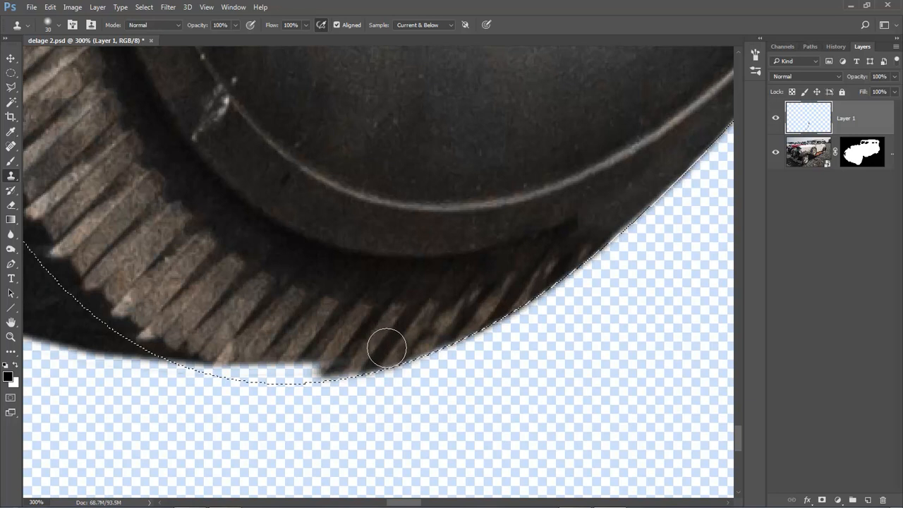
{"action": "left_click", "coordinate": [371, 337], "text": "alt"}
{"action": "mouse_move", "coordinate": [377, 358]}
{"action": "left_mouse_down"}
{"action": "mouse_move", "coordinate": [337, 365]}
{"action": "mouse_move", "coordinate": [242, 375]}
{"action": "mouse_move", "coordinate": [212, 365]}
{"action": "mouse_move", "coordinate": [230, 376]}
{"action": "mouse_move", "coordinate": [337, 376]}
{"action": "mouse_move", "coordinate": [241, 381]}
{"action": "mouse_move", "coordinate": [306, 379]}
{"action": "mouse_move", "coordinate": [188, 356]}
{"action": "left_mouse_up"}
{"action": "left_click_drag", "start_coordinate": [375, 359], "coordinate": [413, 335]}
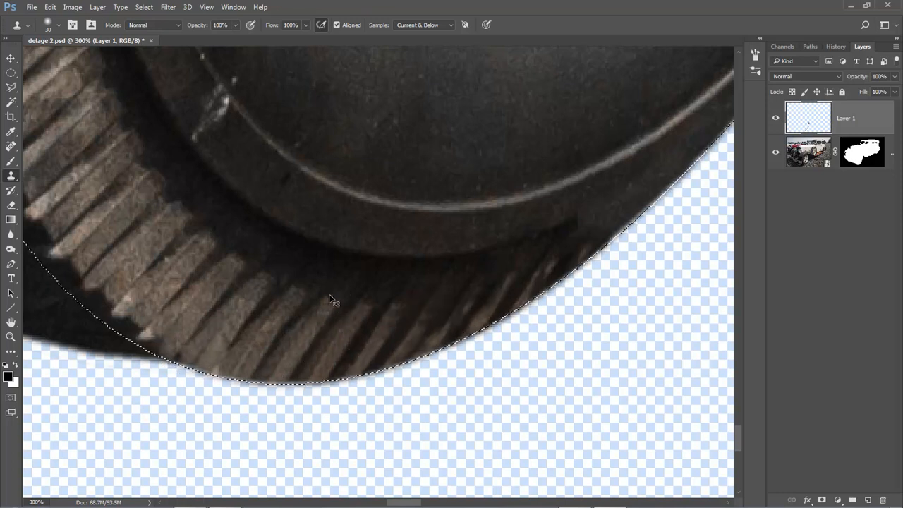
{"action": "key", "text": "ctrl+0"}
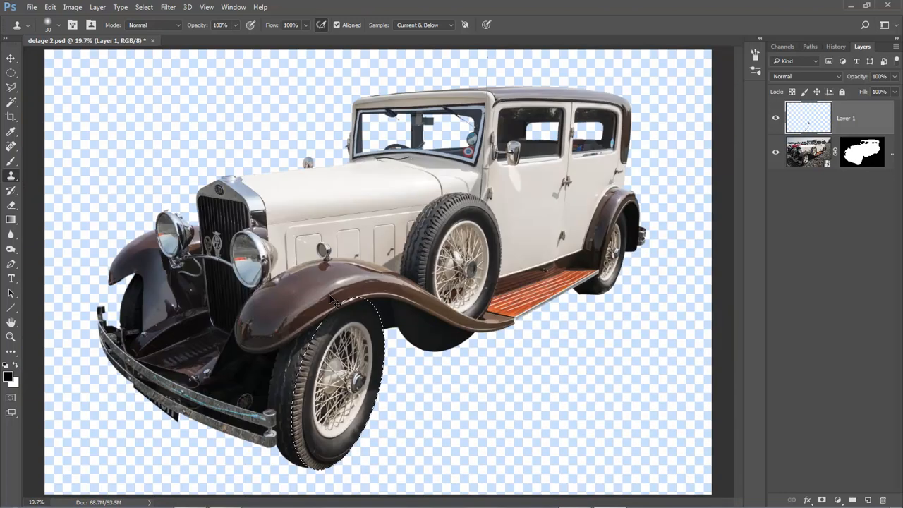
{"action": "key", "text": "ctrl+d"}
Step: Hide the masked car layer to inspect the retouching on Layer 1 alone, and show it again to review the whole car
{"action": "left_click_drag", "start_coordinate": [232, 326], "coordinate": [441, 483]}
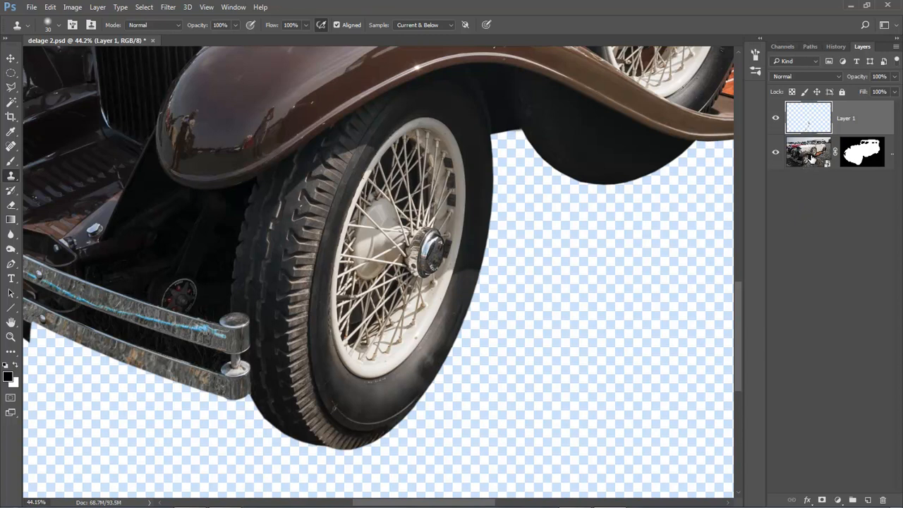
{"action": "left_click", "coordinate": [776, 153]}
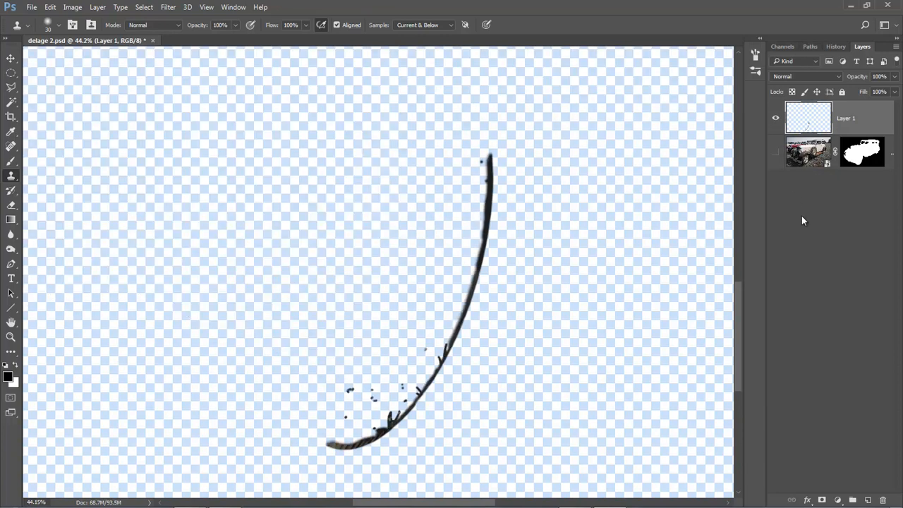
{"action": "left_click", "coordinate": [776, 154]}
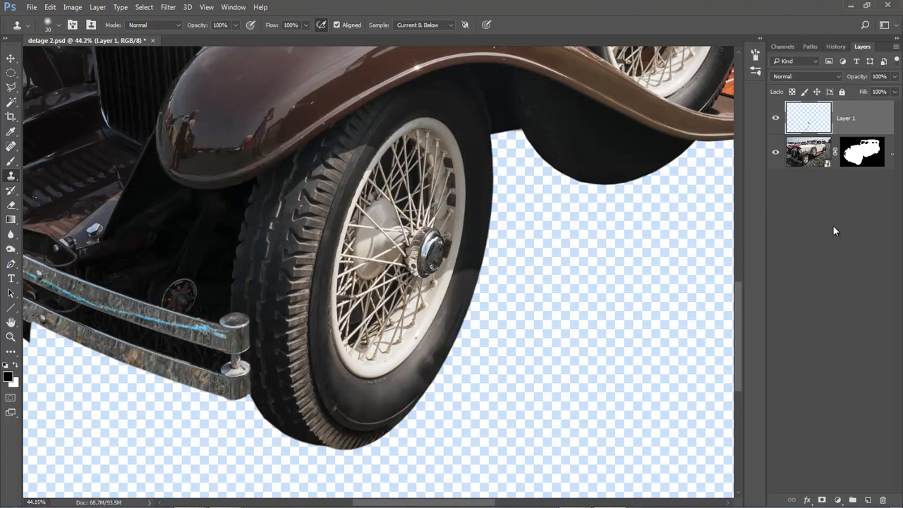
{"action": "key", "text": "ctrl+0"}
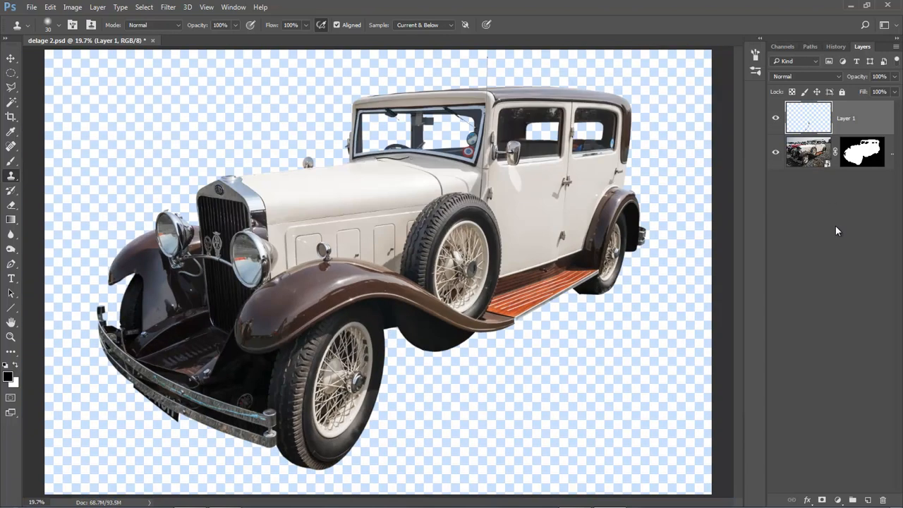